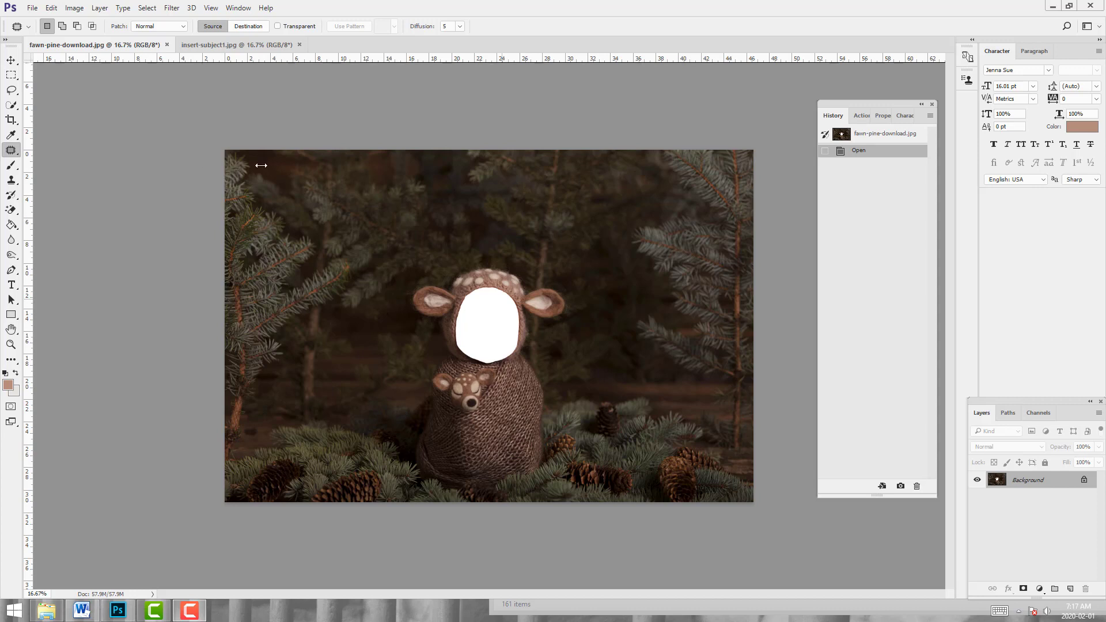
Compare the two open photos and flip the canvas of fawn-pine-download.jpg horizontally.
left_click(252, 47)
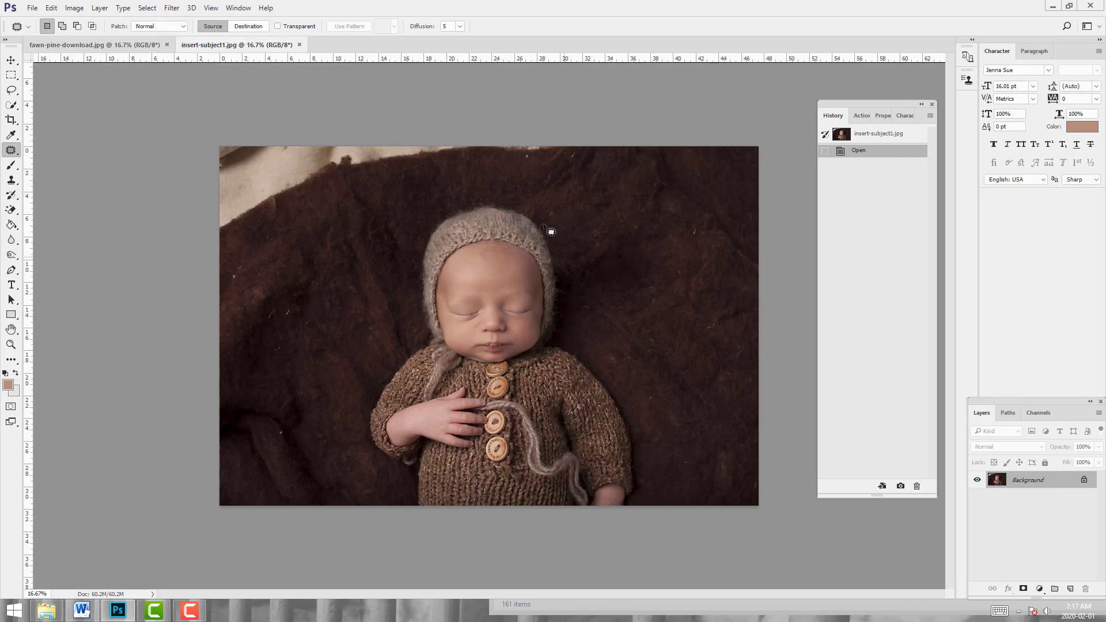
left_click(86, 45)
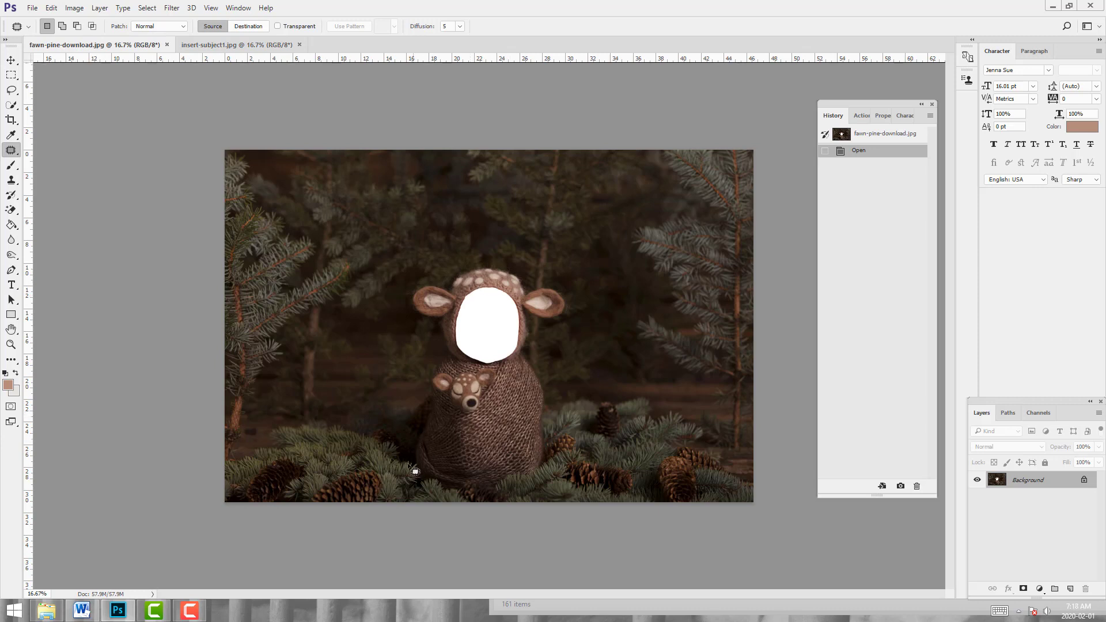
left_click(32, 8)
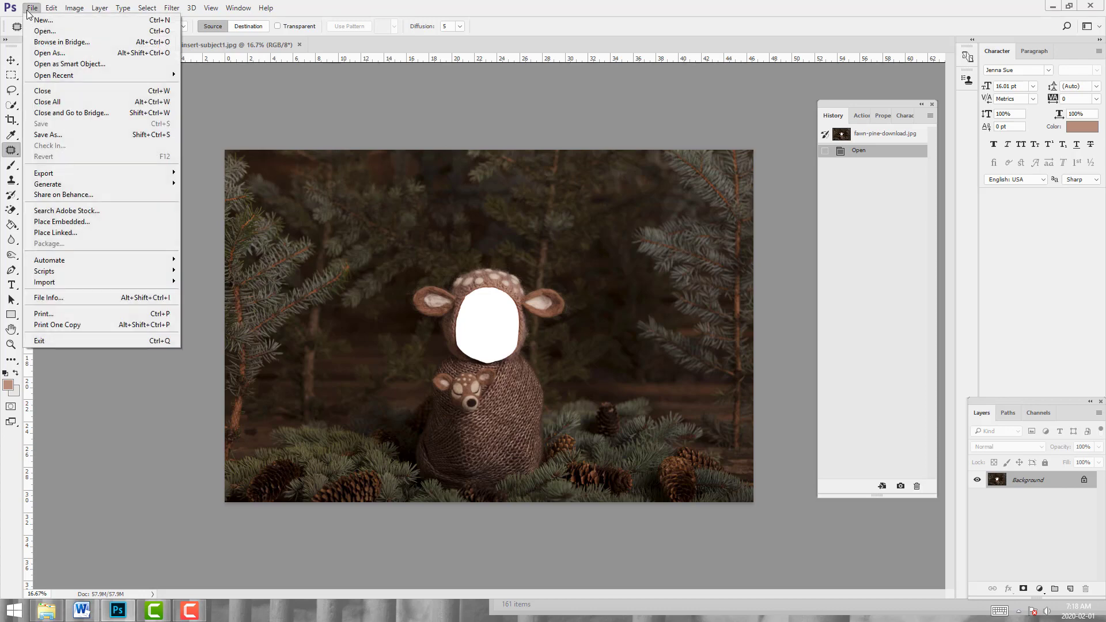
mouse_move(53, 6)
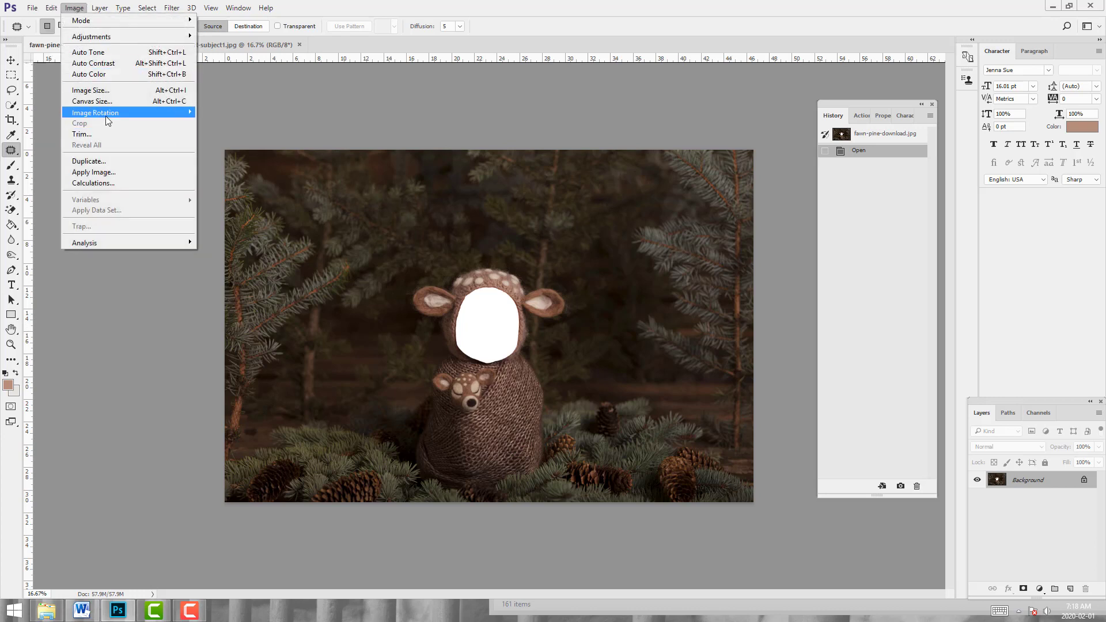
mouse_move(118, 113)
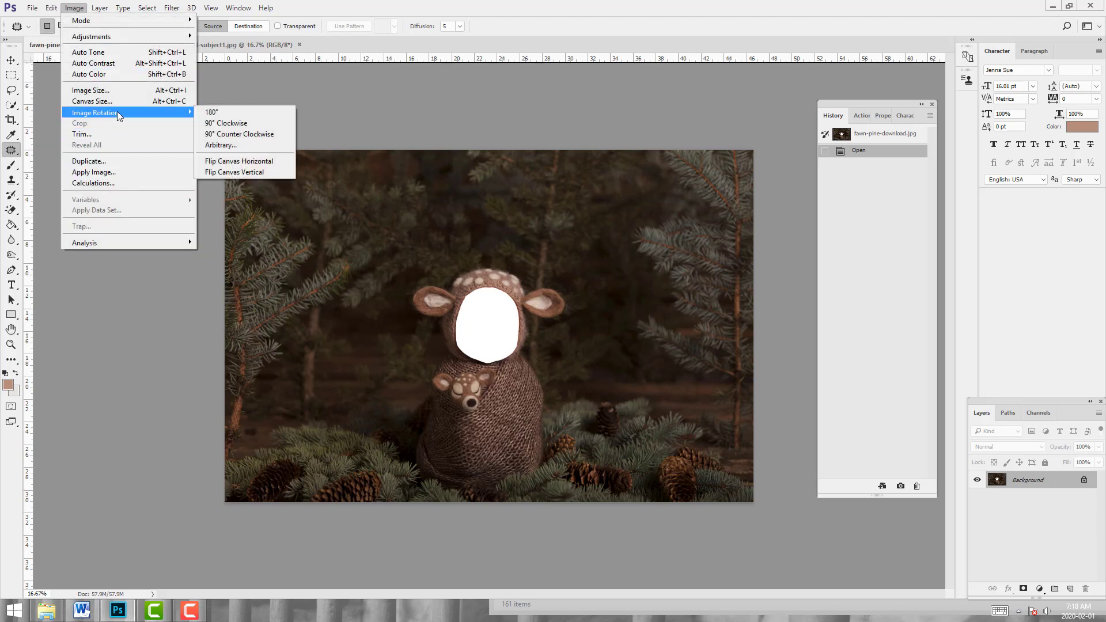
left_click(220, 164)
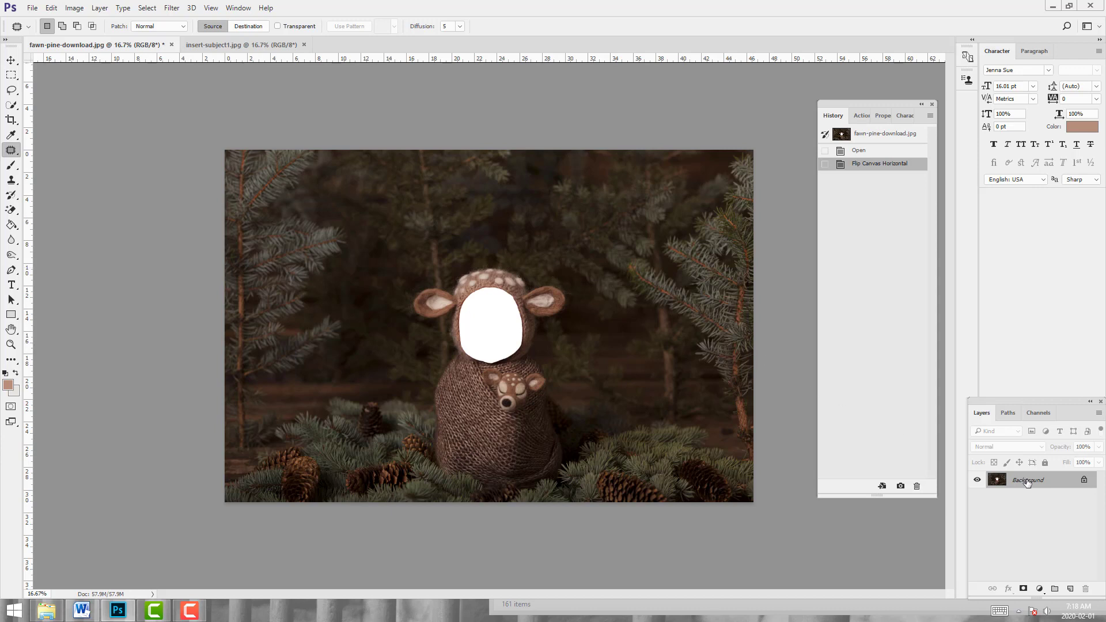
Duplicate the Background layer and erase the white face opening on the copy with the Magic Eraser at tolerance 20.
left_click_drag(1028, 482, 1070, 588)
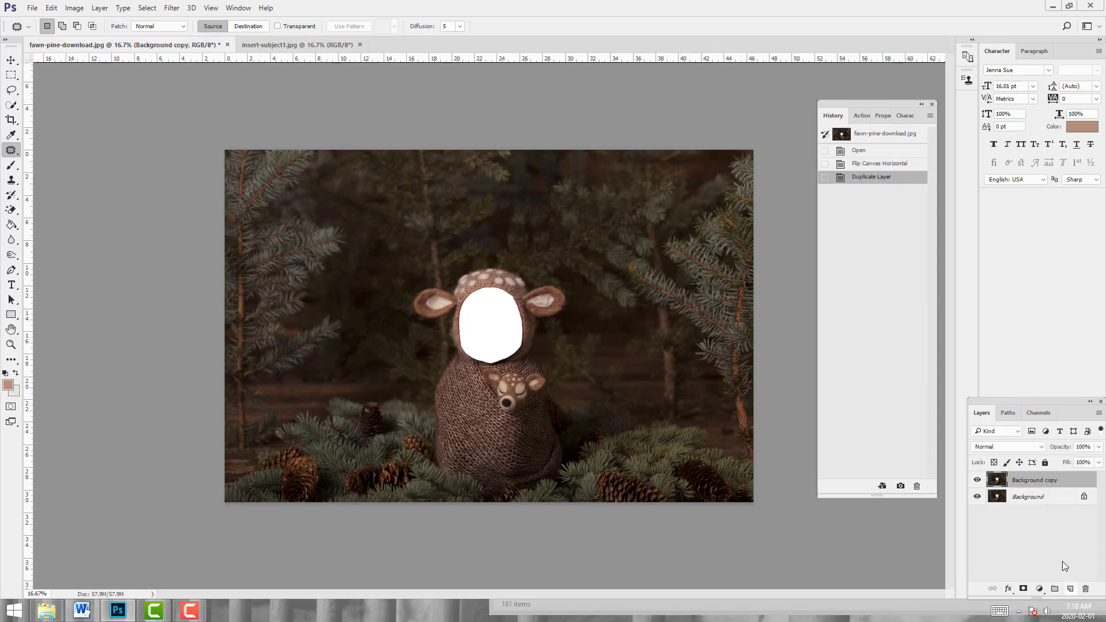
left_click(12, 210)
right_click(12, 210)
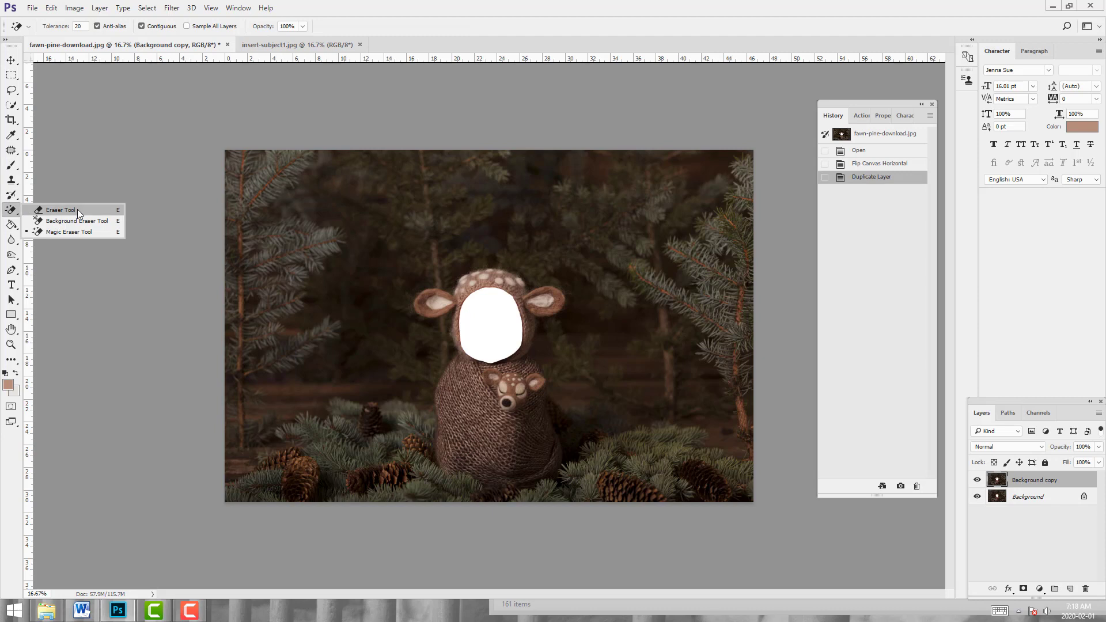
left_click(58, 210)
right_click(8, 214)
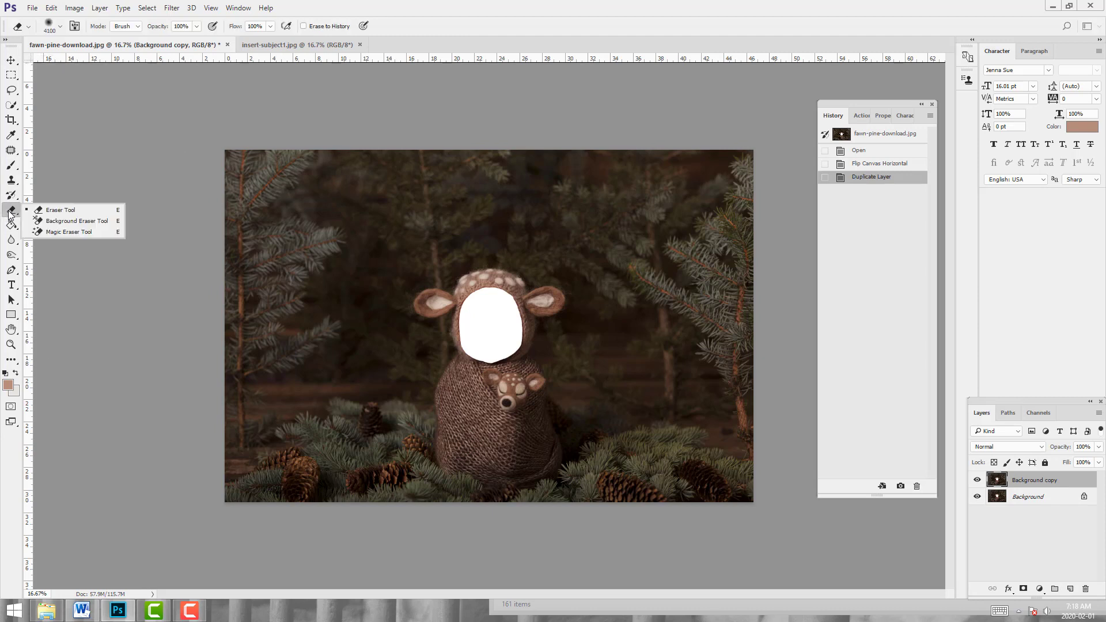
left_click(56, 233)
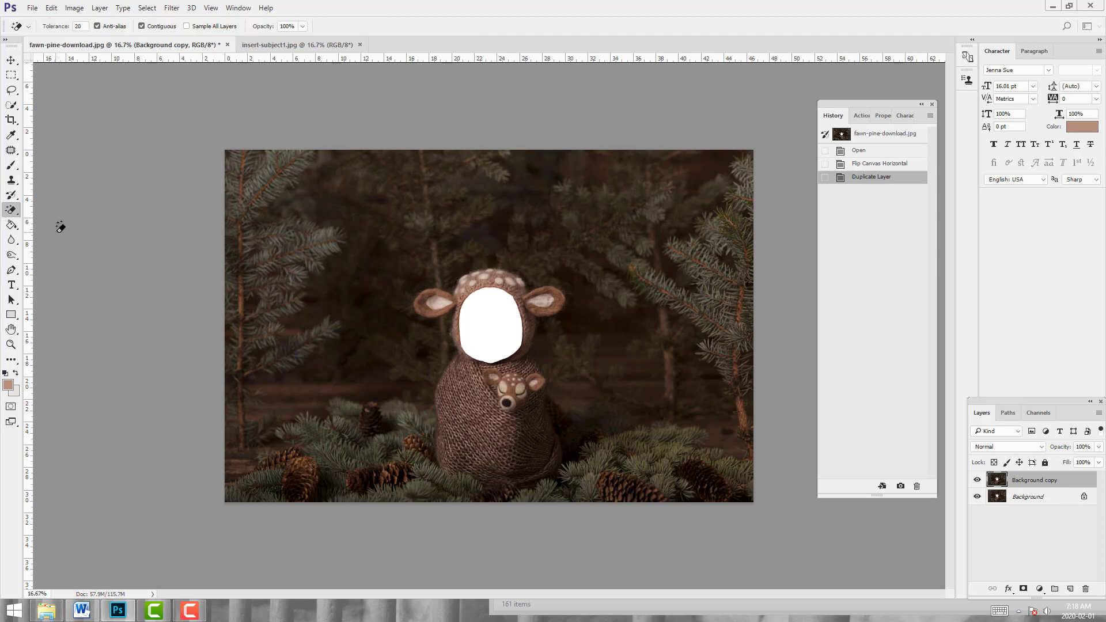
left_click(499, 324)
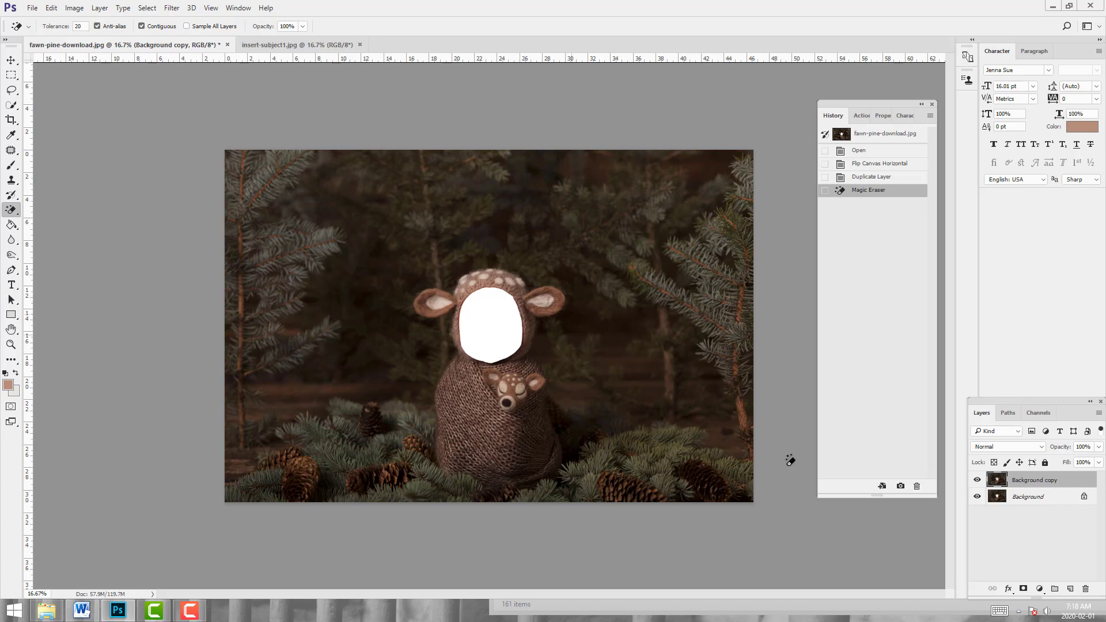
Hide and delete the original Background layer beneath the erased copy.
left_click(978, 497)
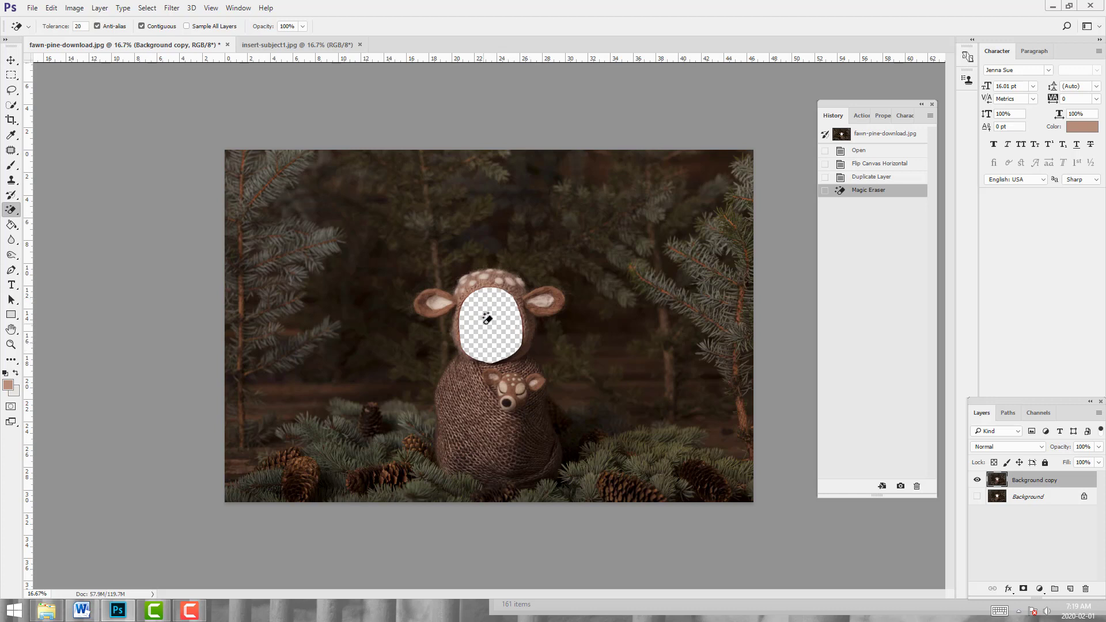
left_click_drag(1049, 497, 1086, 589)
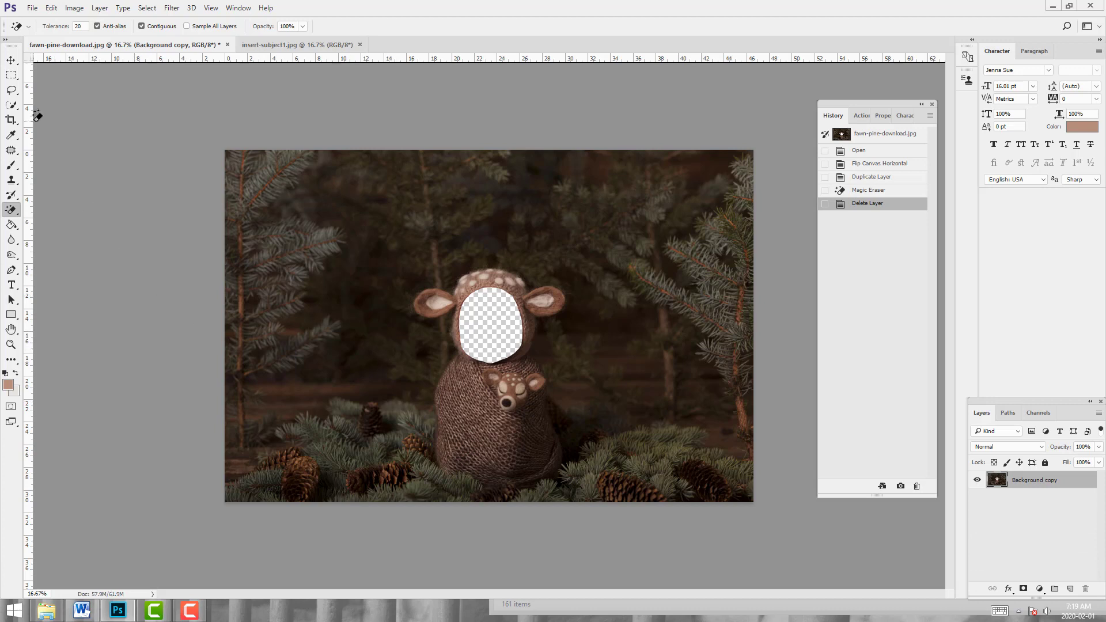
left_click(11, 60)
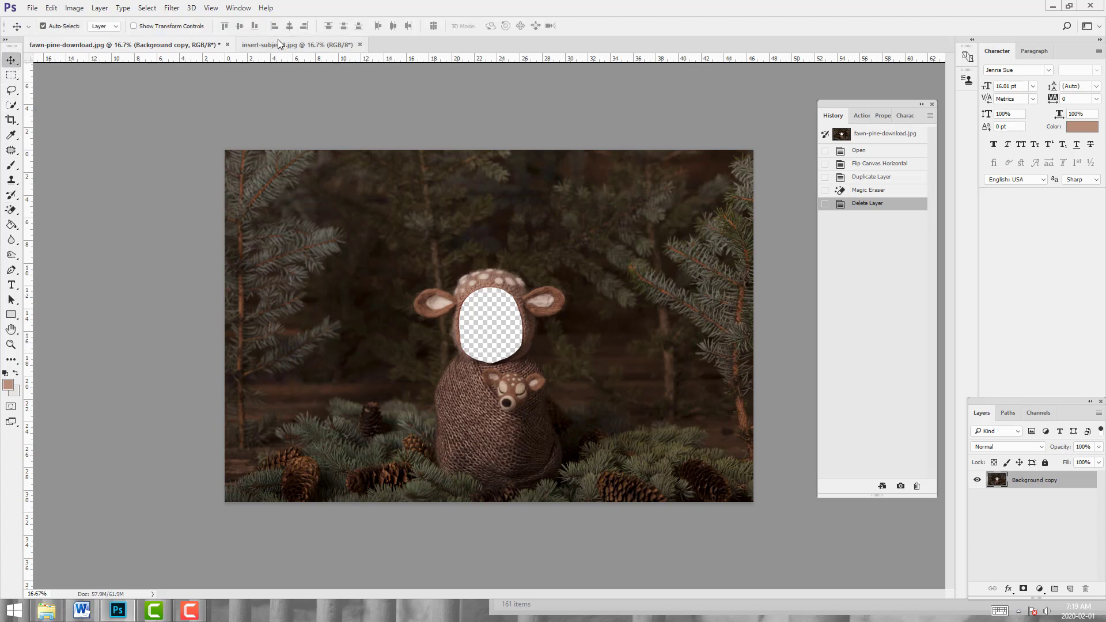
Lasso the baby's head and bonnet in insert-subject1.jpg with a 1 px feather.
left_click(277, 44)
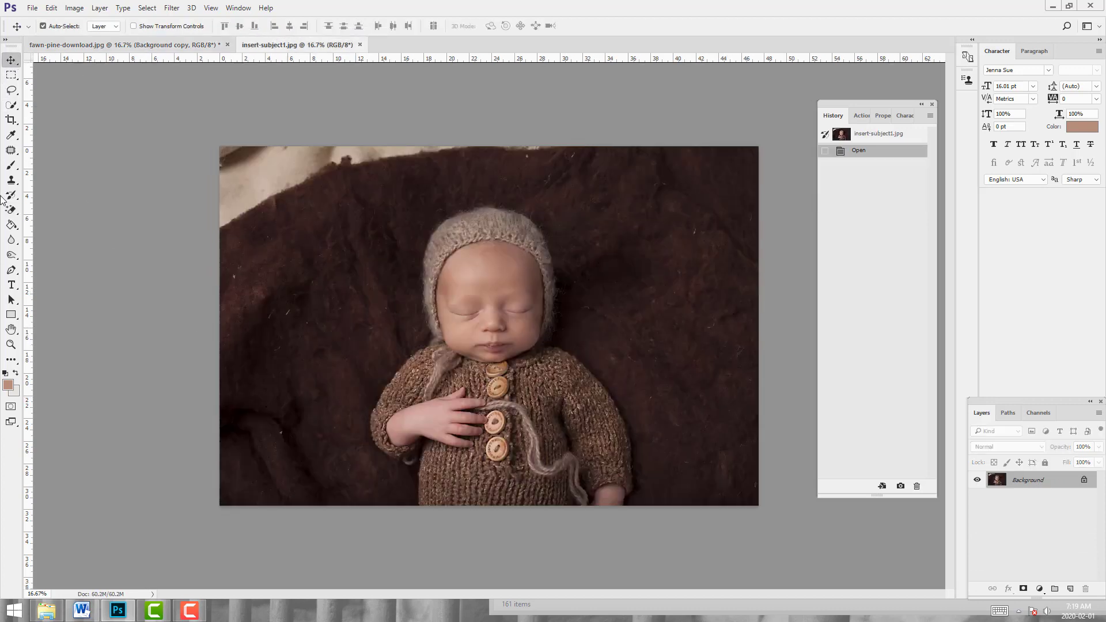
left_click(11, 90)
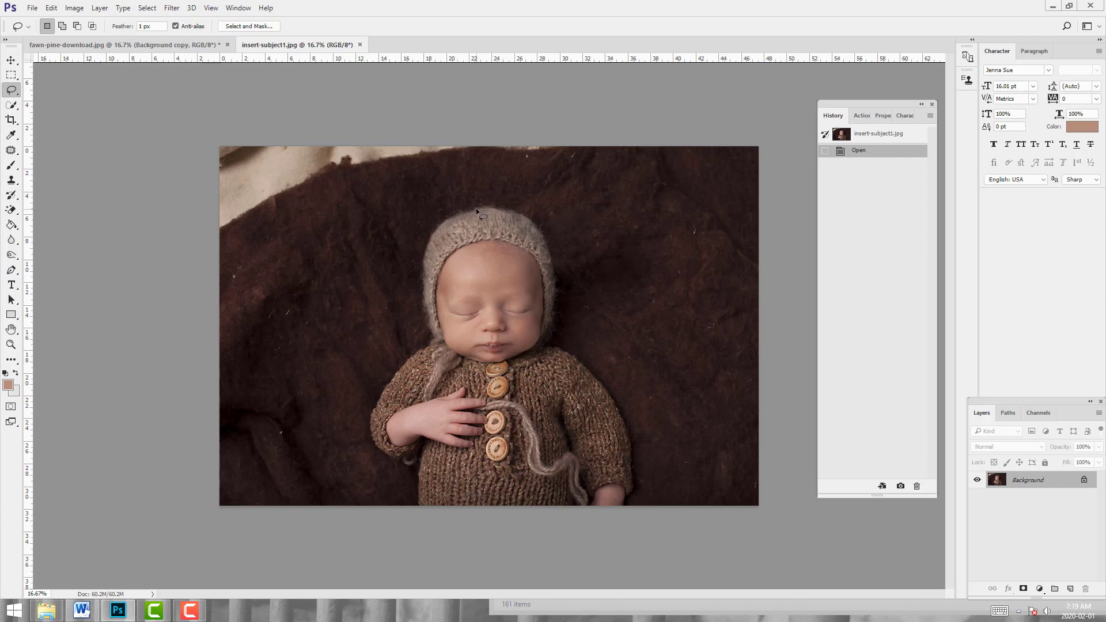
left_click(178, 49)
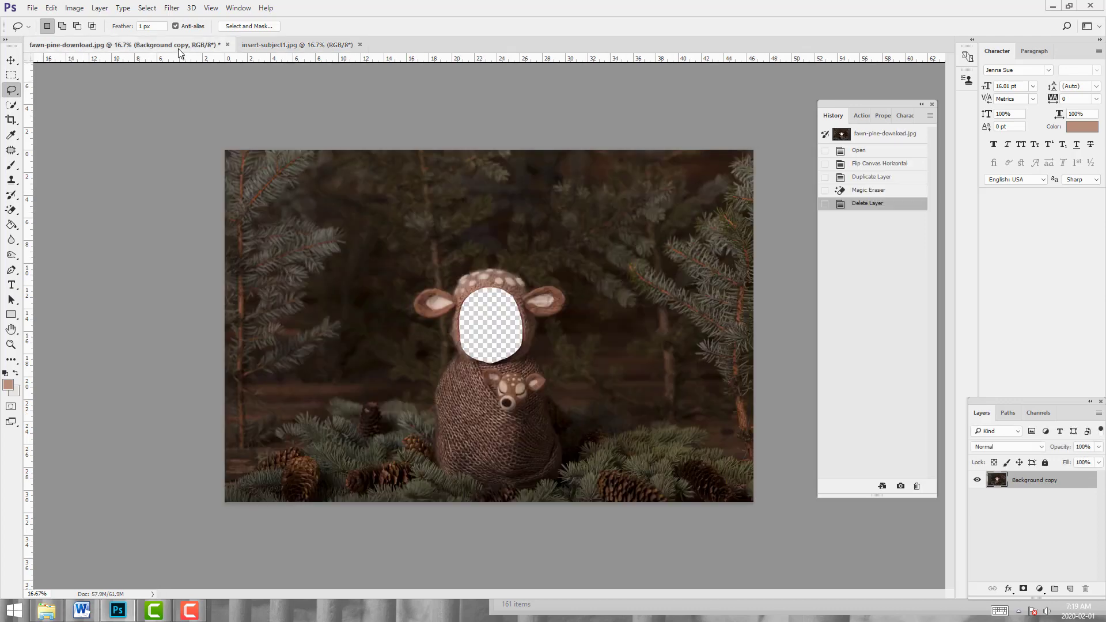
left_click(280, 46)
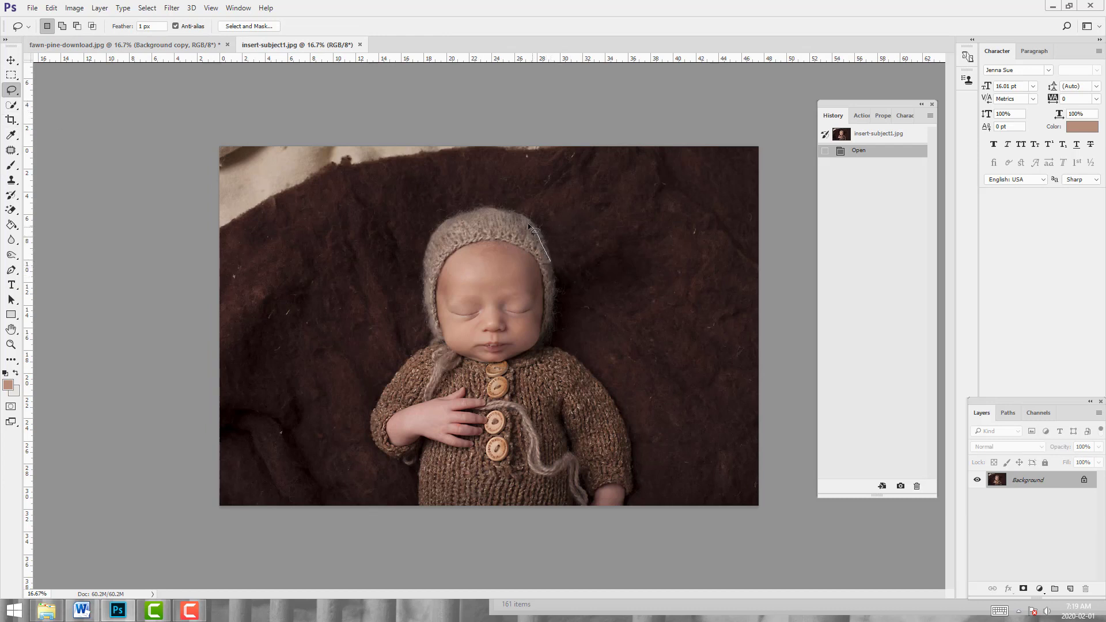
mouse_move(429, 252)
left_mouse_down()
mouse_move(424, 334)
mouse_move(445, 363)
mouse_move(493, 369)
mouse_move(542, 361)
mouse_move(559, 313)
mouse_move(556, 266)
left_mouse_up()
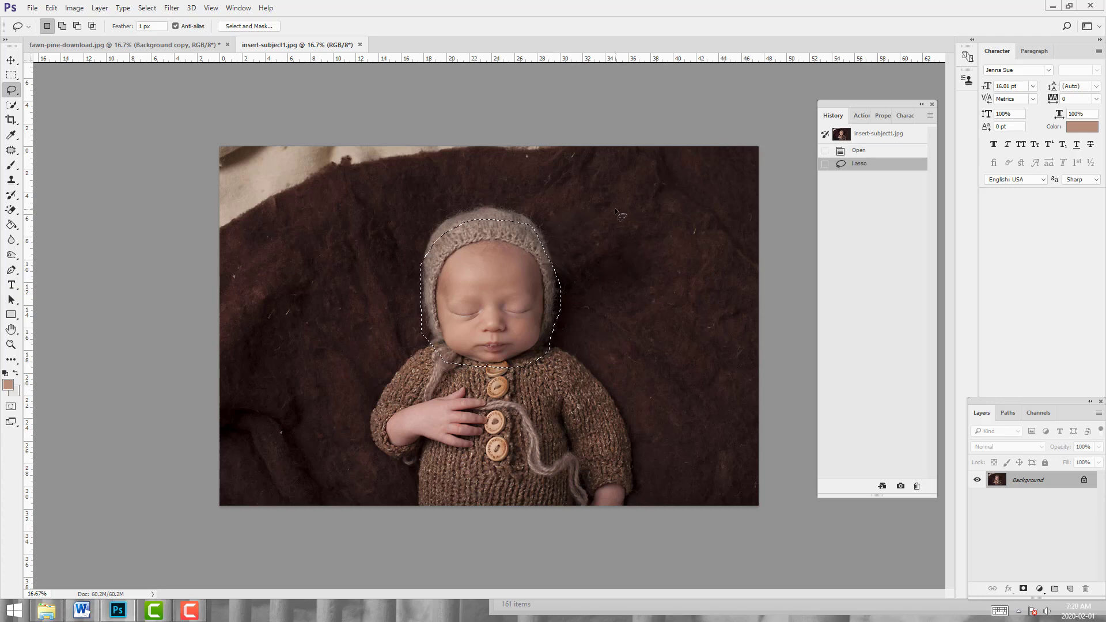
Copy the selected head onto its own layer and move that layer into fawn-pine-download.jpg.
key("ctrl+c")
key("ctrl+v")
left_click(11, 60)
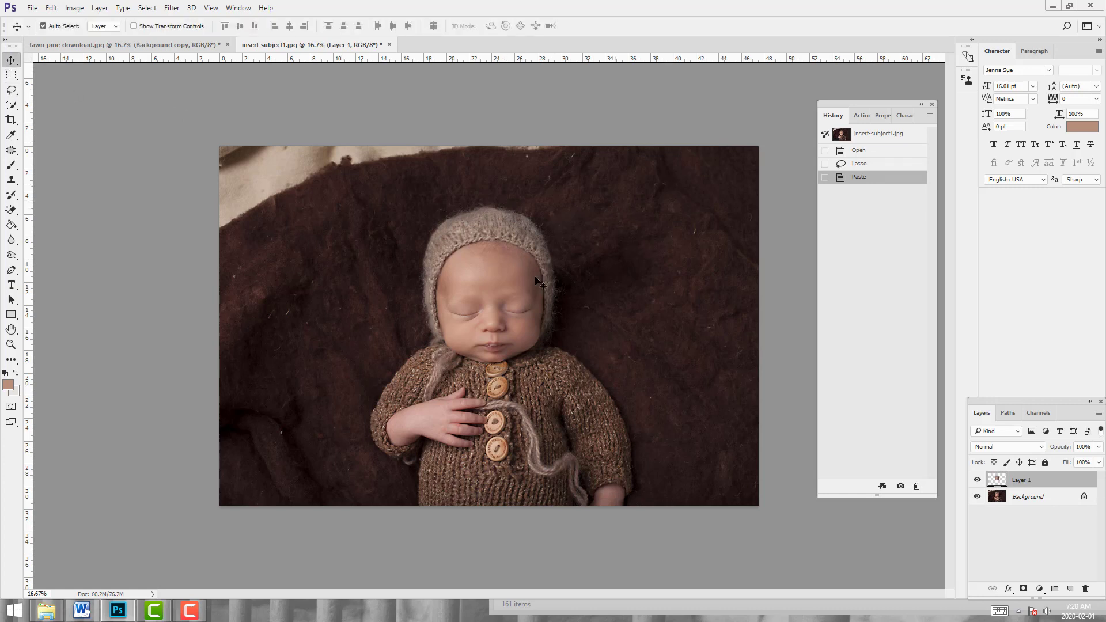
left_click_drag(496, 294, 579, 313)
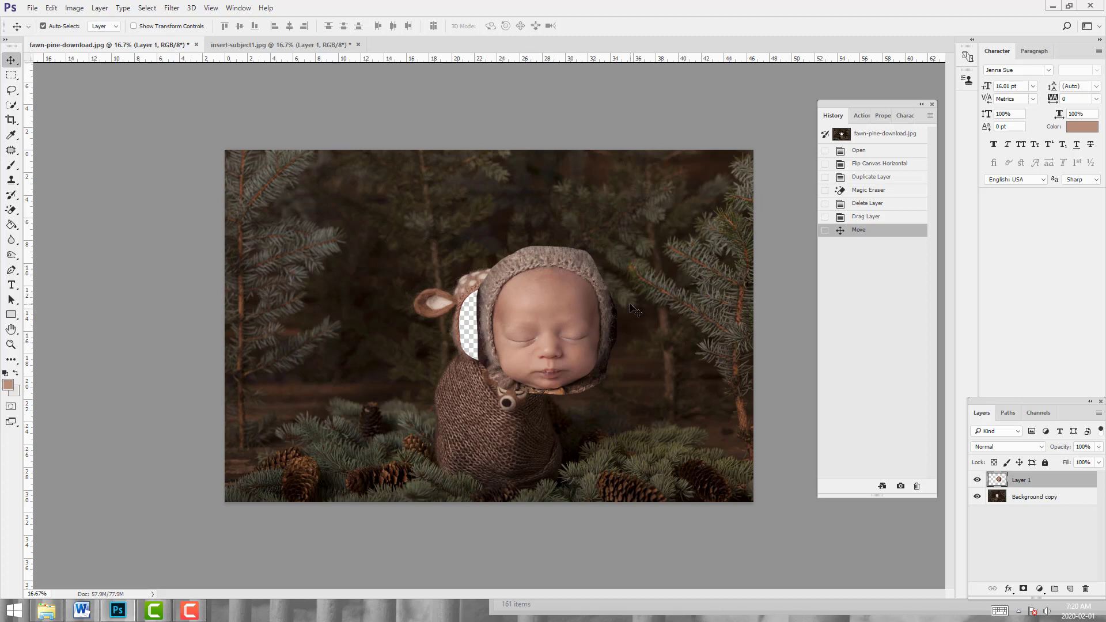
Lower the head layer's opacity to 83% and position the head over the fawn's transparent face opening.
left_click_drag(522, 318, 486, 293)
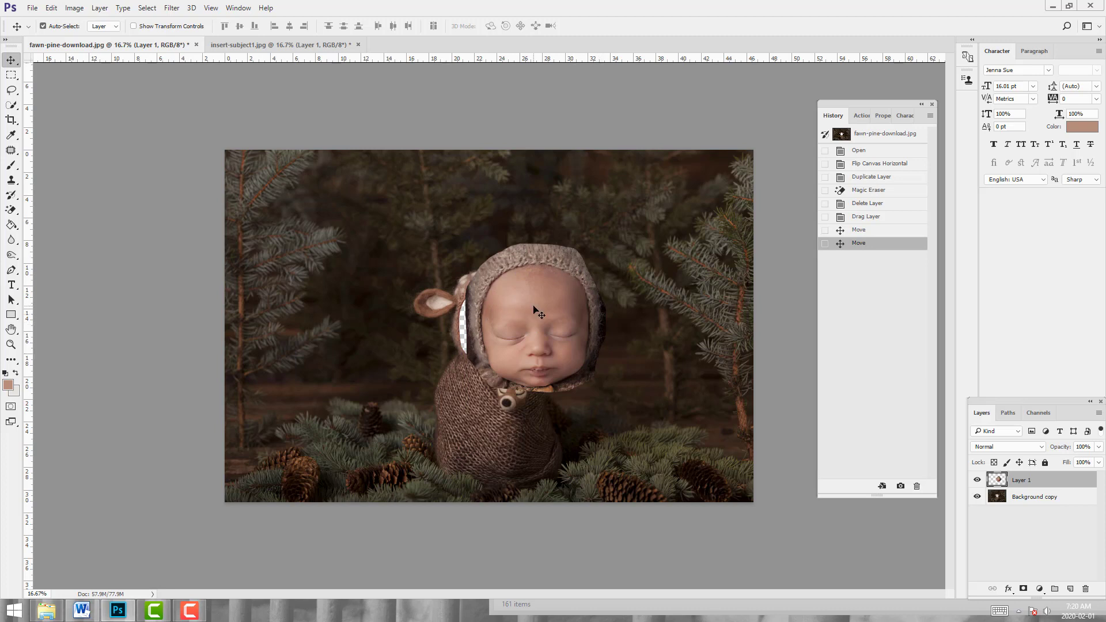
left_click_drag(530, 311, 590, 313)
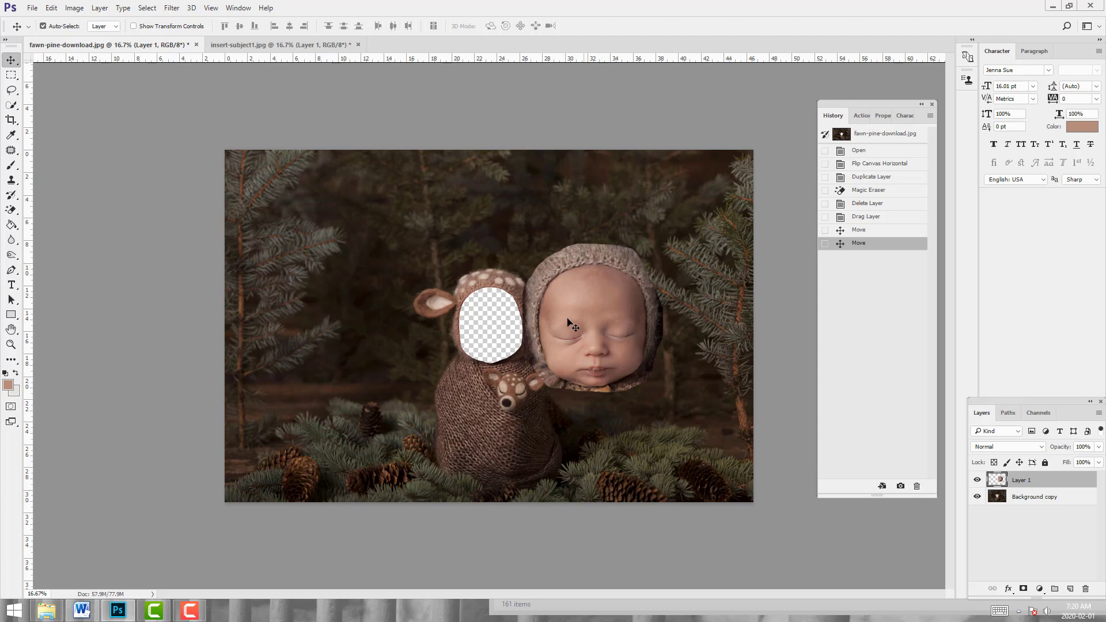
left_click_drag(623, 318, 604, 320)
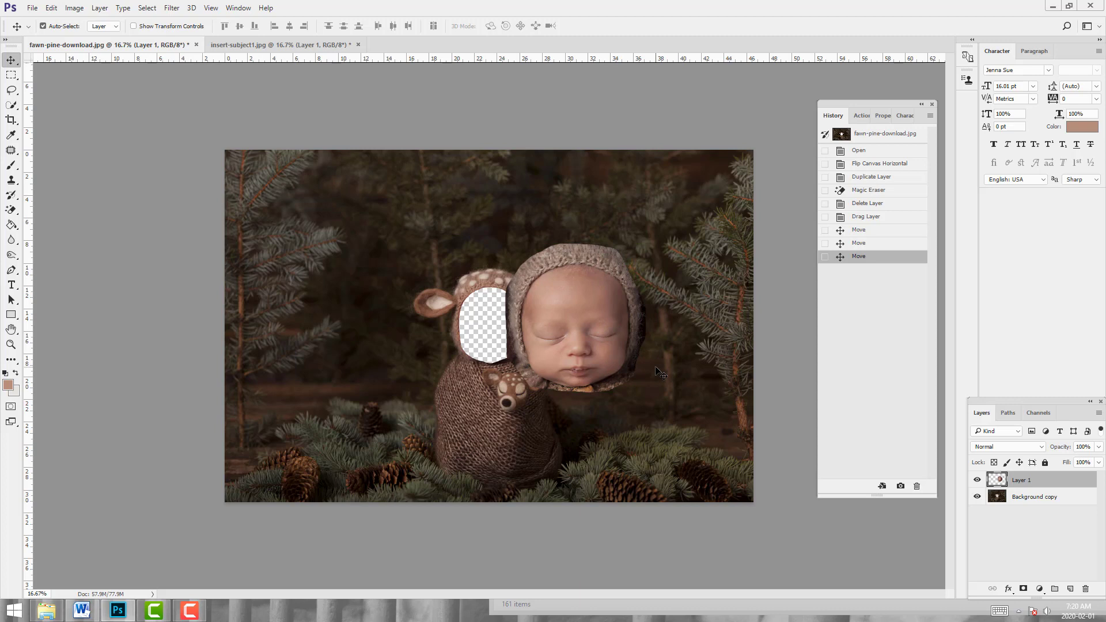
left_click(1099, 448)
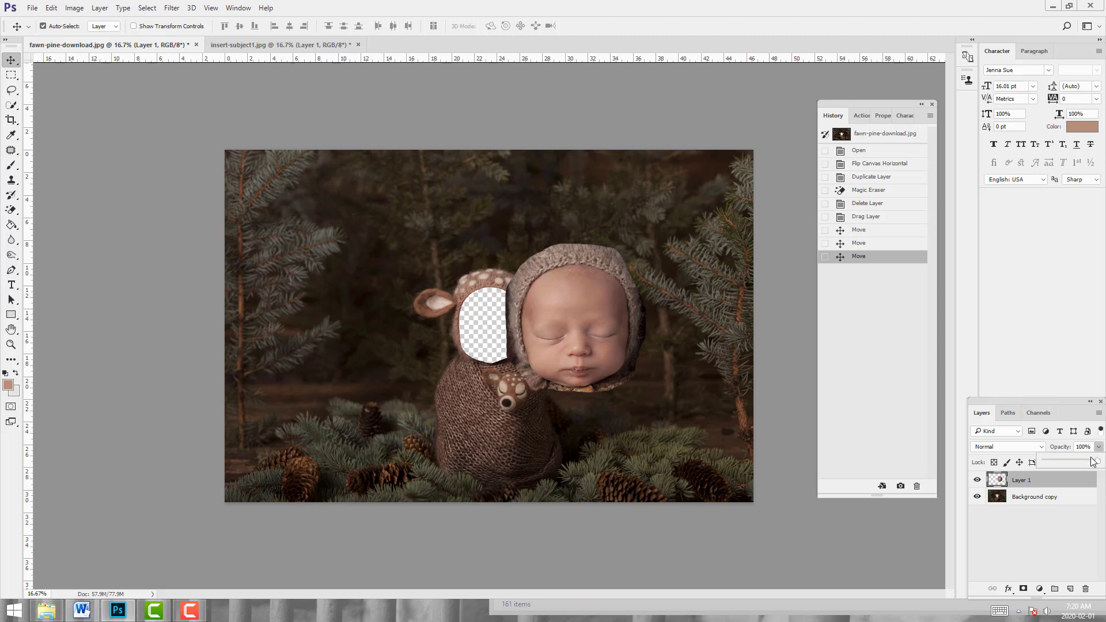
left_click_drag(1095, 464, 1088, 463)
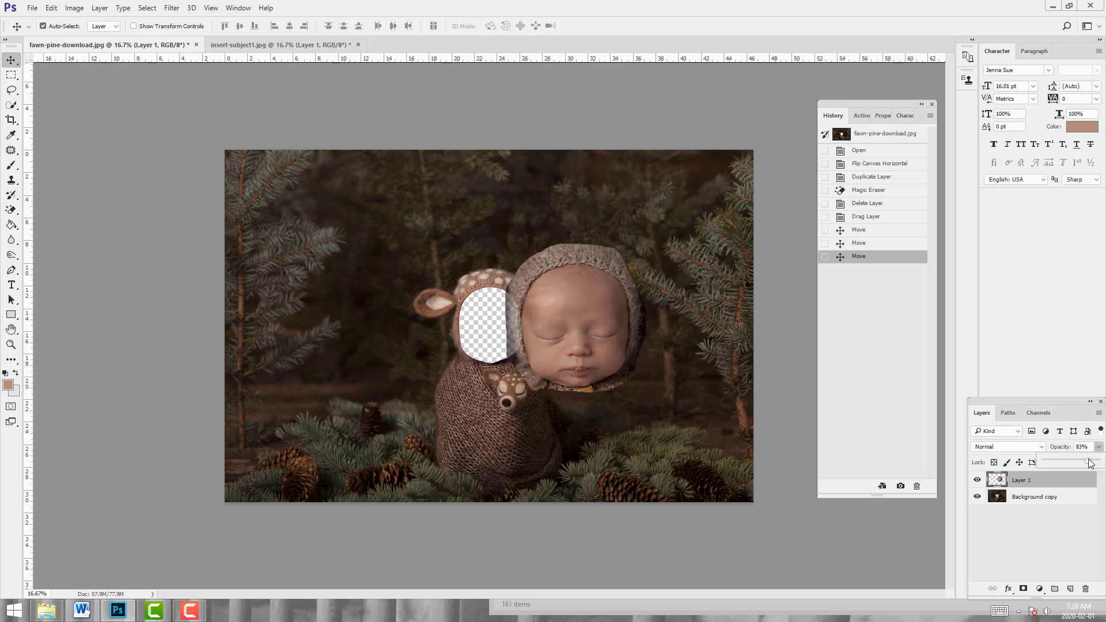
left_click_drag(570, 299, 495, 305)
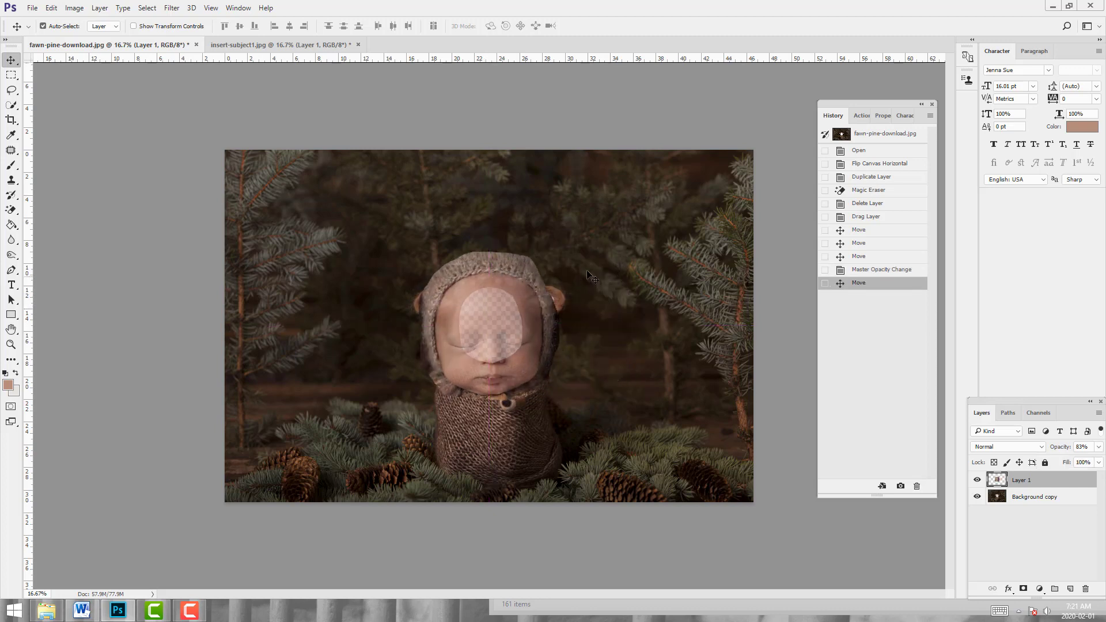
Scale the head layer to about 60% with Free Transform so the face fits the fawn hood's opening.
key("ctrl+t")
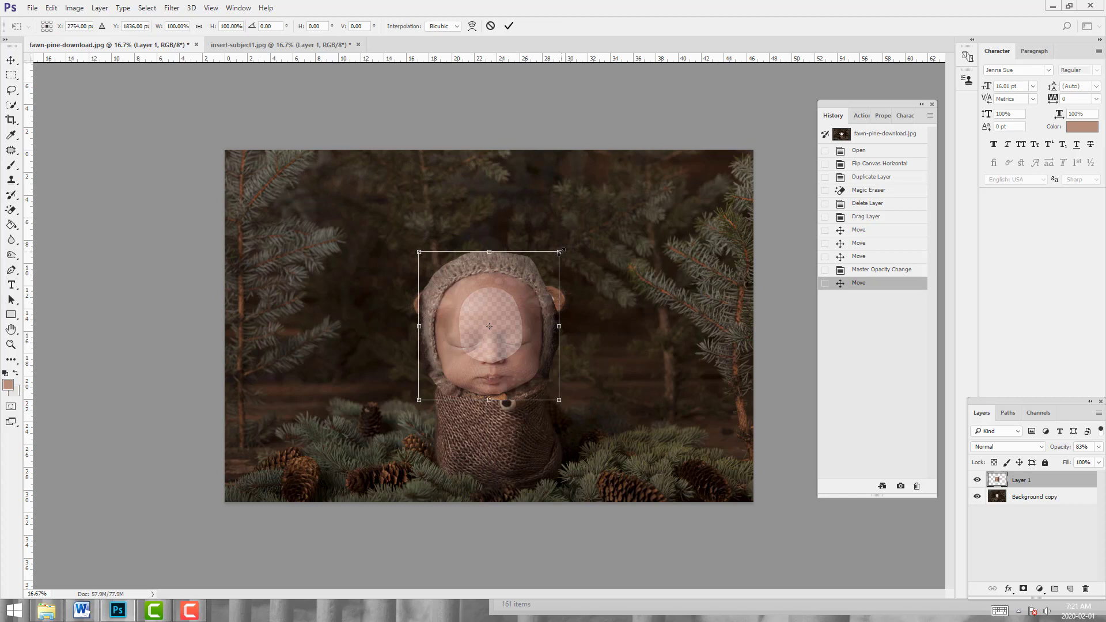
left_click_drag(561, 251, 503, 311)
left_click_drag(448, 284, 447, 281)
left_click_drag(528, 281, 531, 277)
left_click_drag(515, 315, 514, 314)
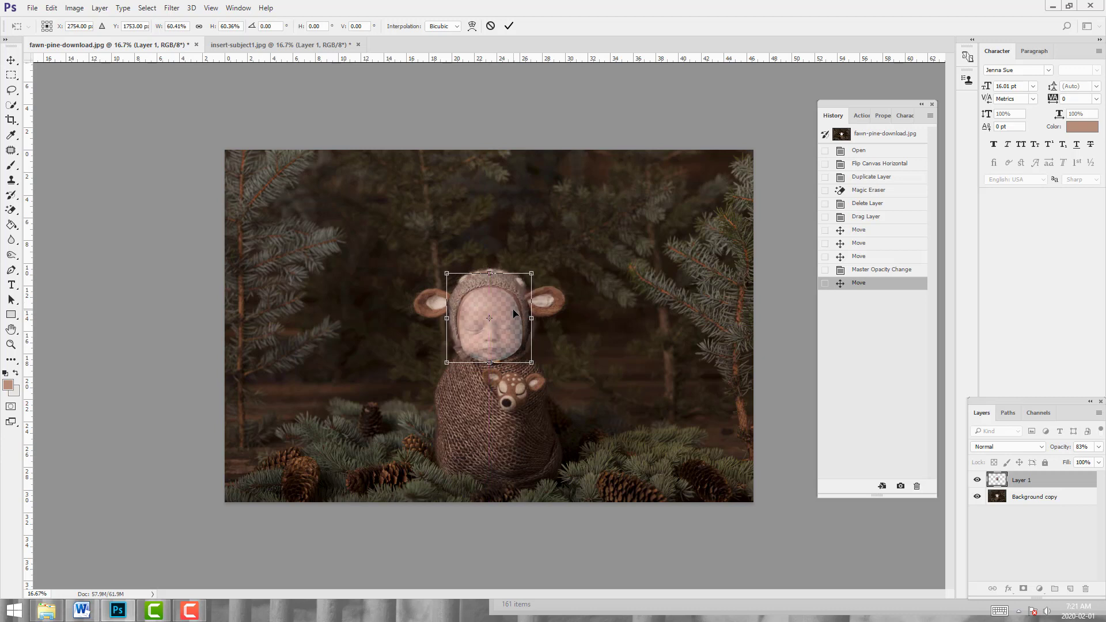
left_click(509, 25)
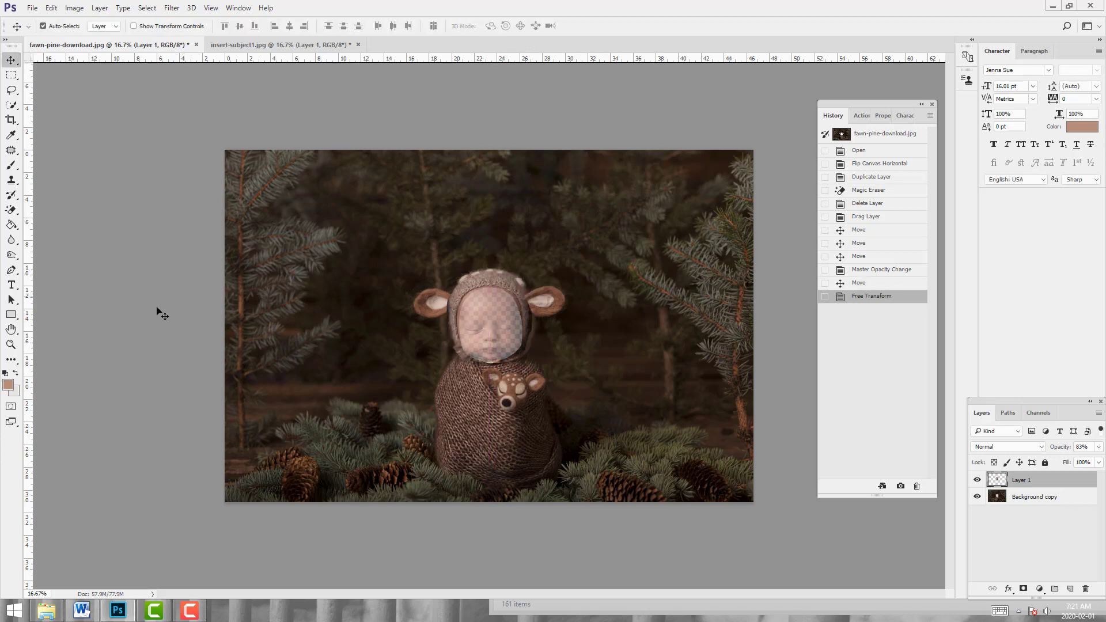
Scale the head layer to about 98.4% with Free Transform and nudge it down so the face fills the hood's opening.
left_click(13, 345)
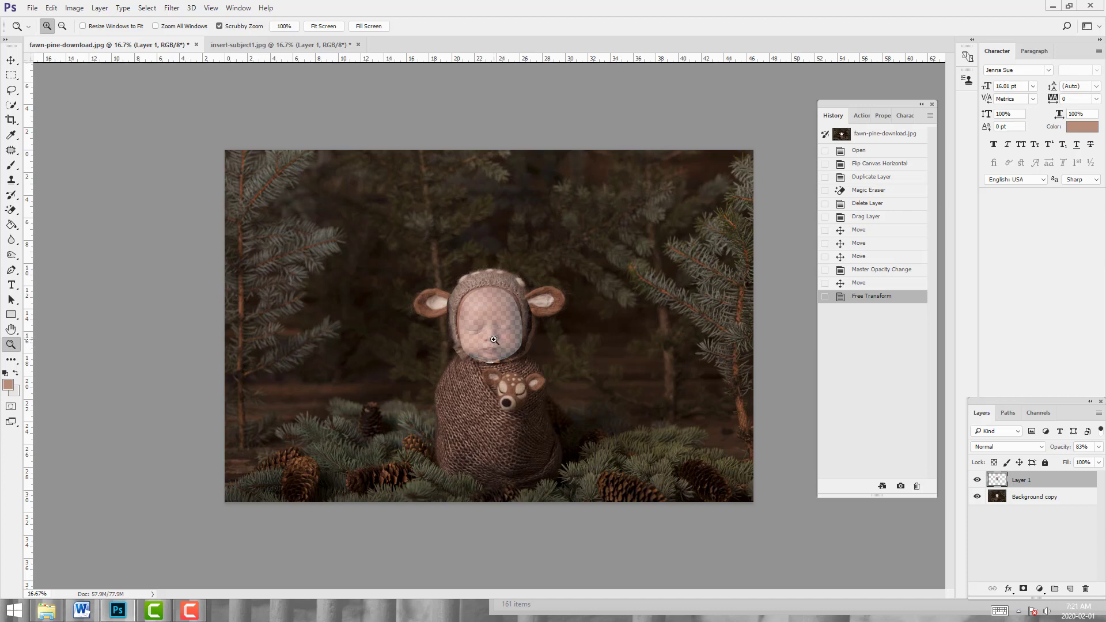
mouse_move(504, 311)
left_mouse_down()
mouse_move(555, 312)
mouse_move(510, 316)
left_mouse_up()
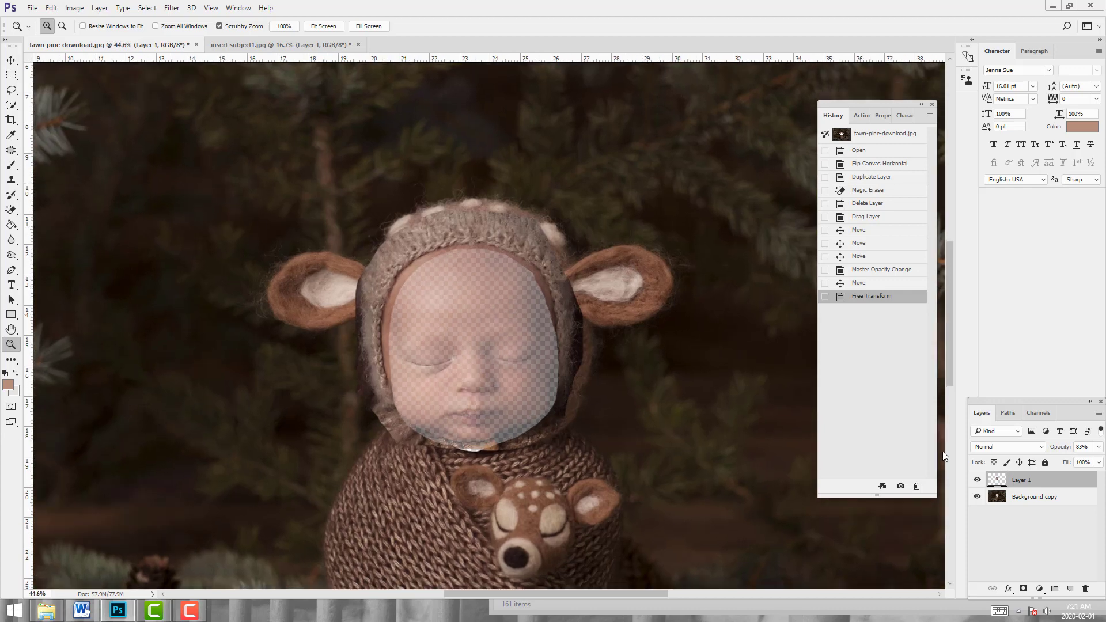
left_click(978, 480)
left_click(977, 480)
key("ctrl+t")
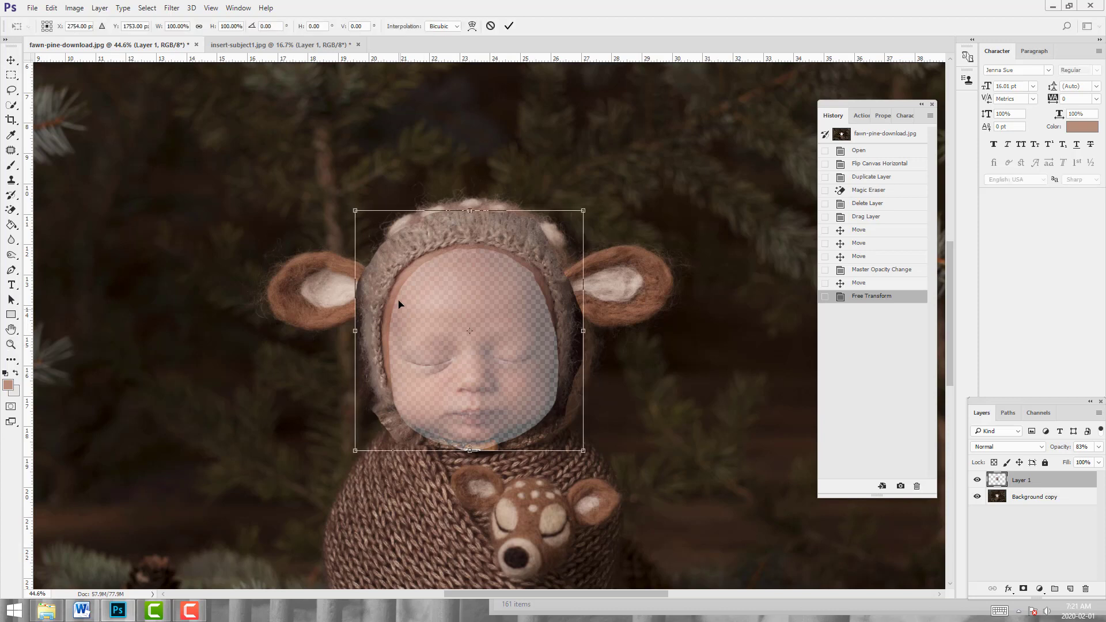
left_click_drag(350, 208, 363, 219)
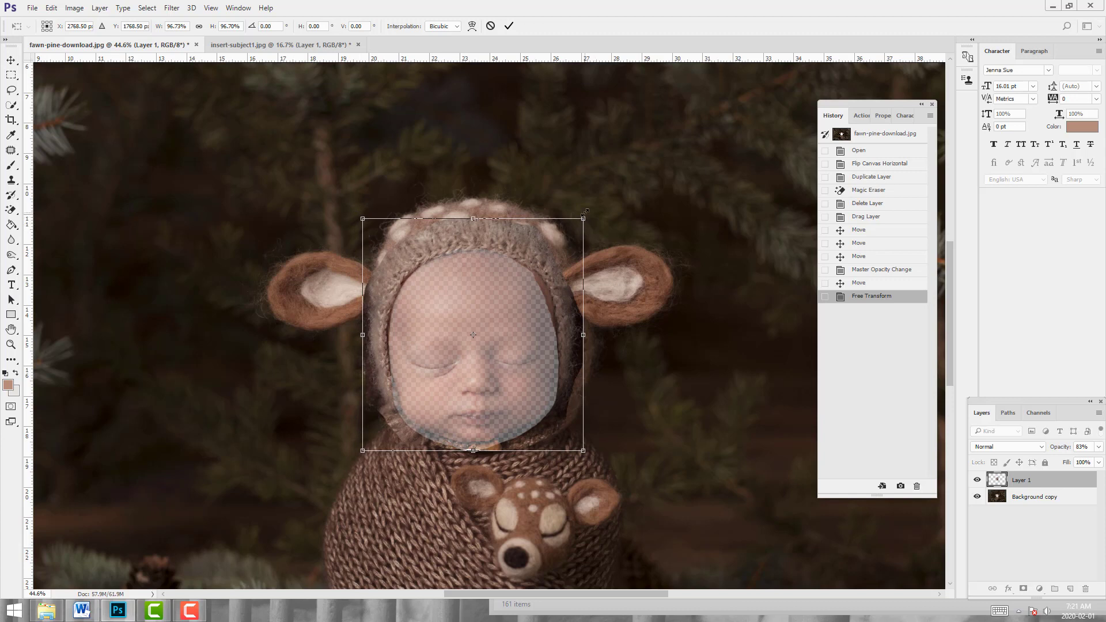
left_click_drag(583, 214, 592, 213)
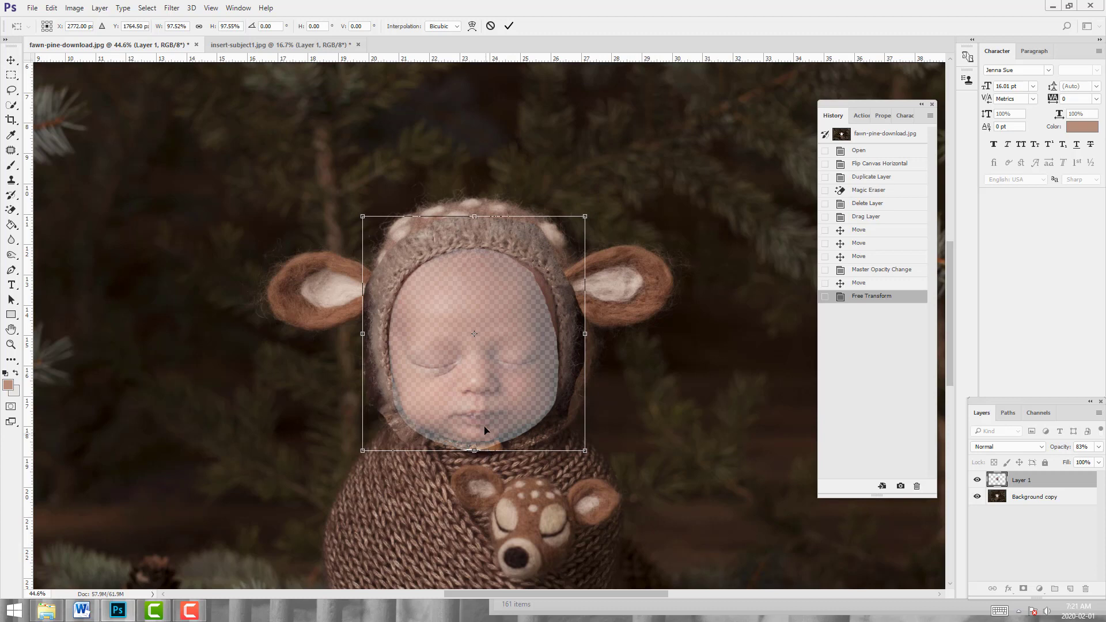
mouse_move(484, 429)
left_mouse_down()
mouse_move(484, 411)
mouse_move(484, 440)
left_mouse_up()
left_click_drag(581, 225, 585, 221)
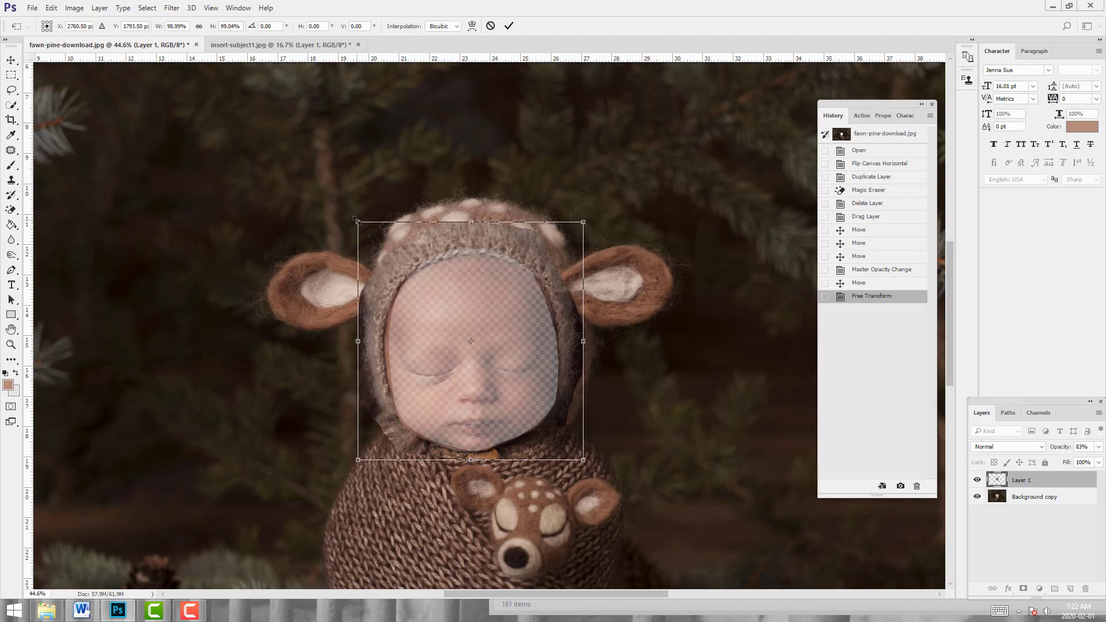
left_click_drag(355, 220, 357, 218)
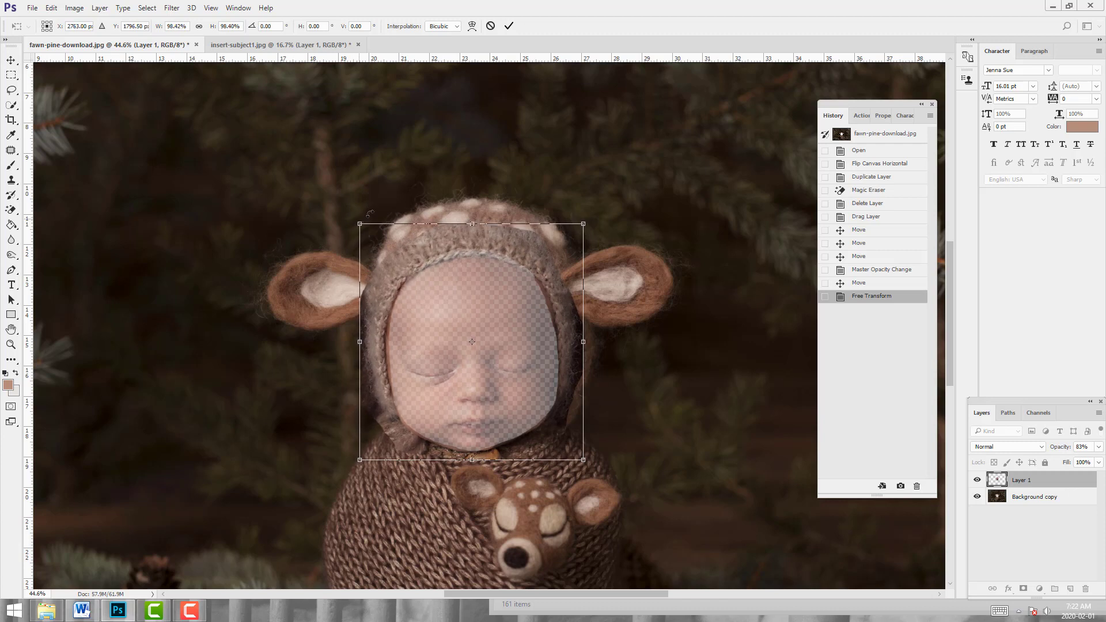
left_click(509, 26)
Set Layer 1's opacity to 100% and add a layer mask to it.
key("z")
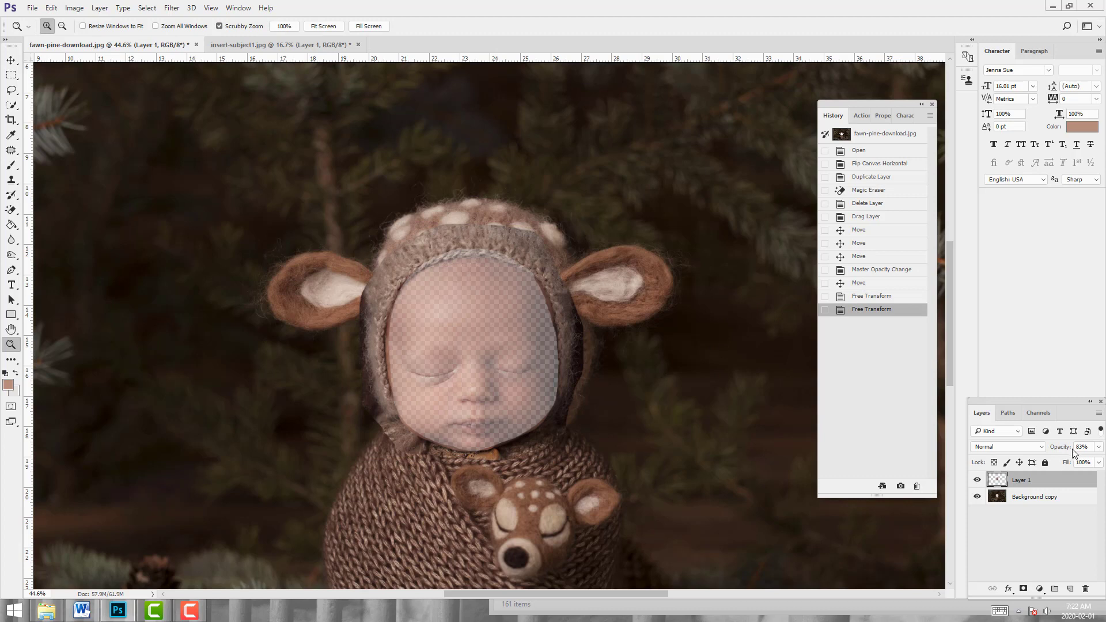
left_click(1099, 447)
left_click_drag(1089, 465, 1102, 463)
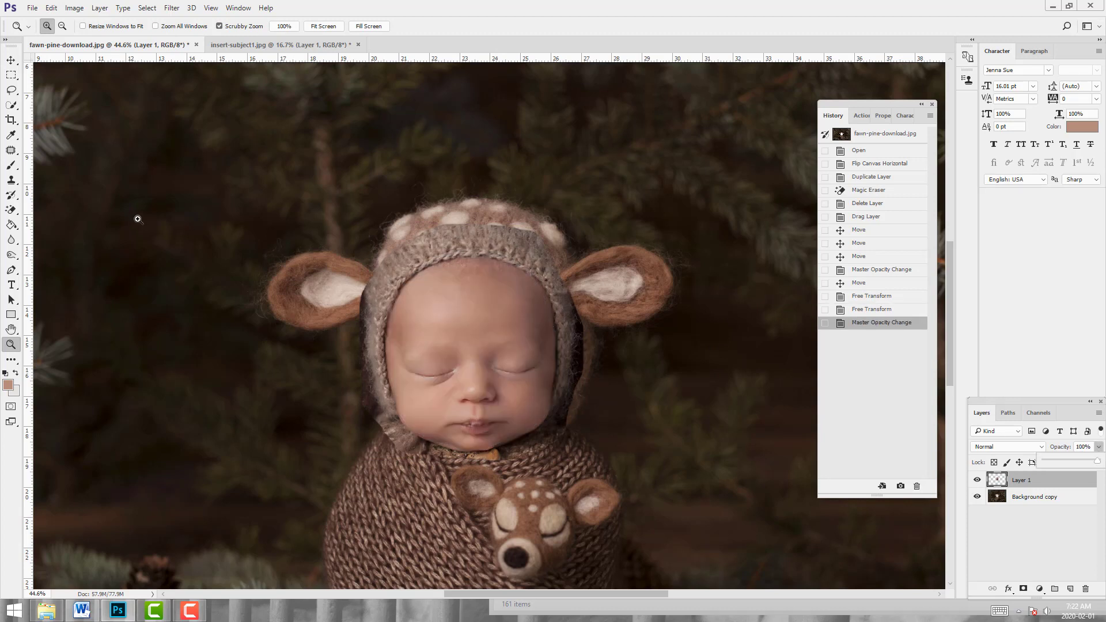
left_click(1024, 589)
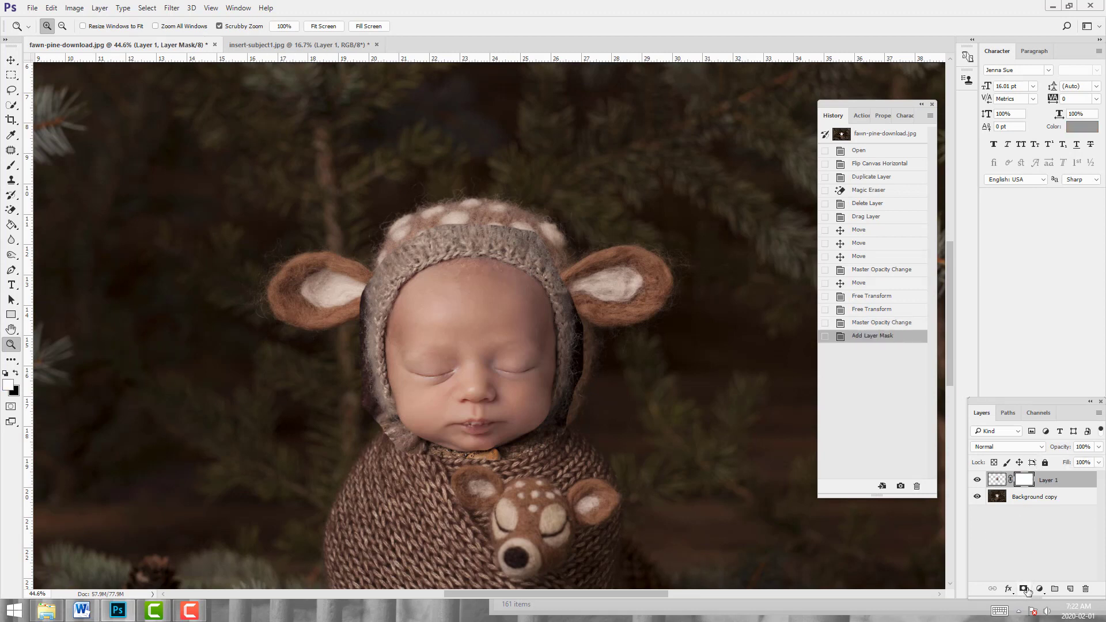
Set up a black Brush with 37% opacity and 38% flow for painting on the layer mask.
left_click(15, 374)
left_click(11, 165)
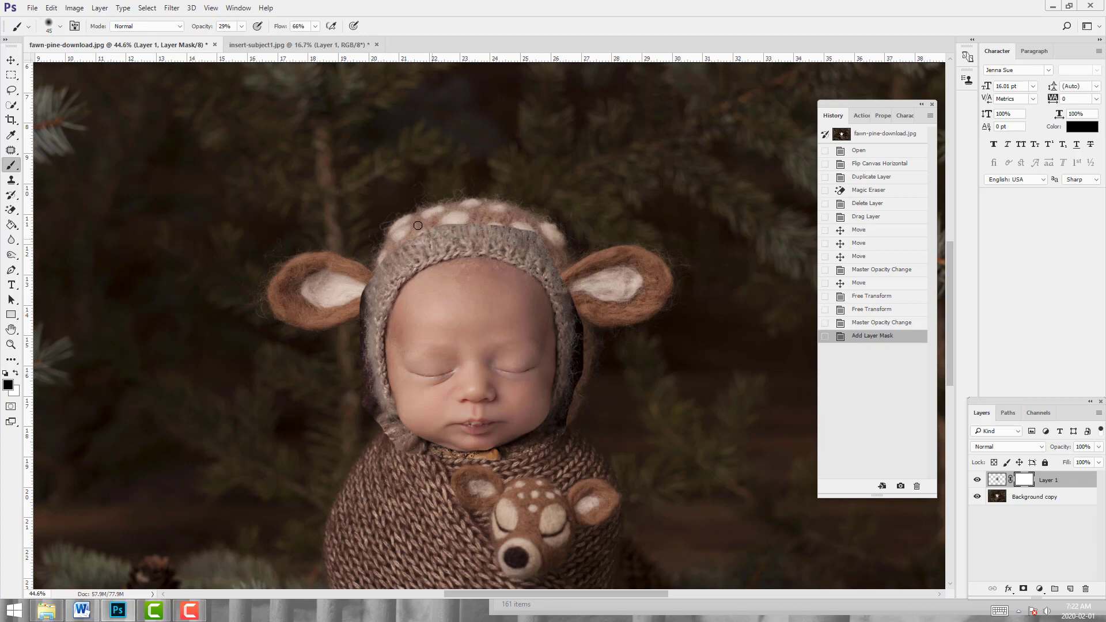
left_click(315, 26)
left_click_drag(301, 42, 299, 43)
left_click(241, 26)
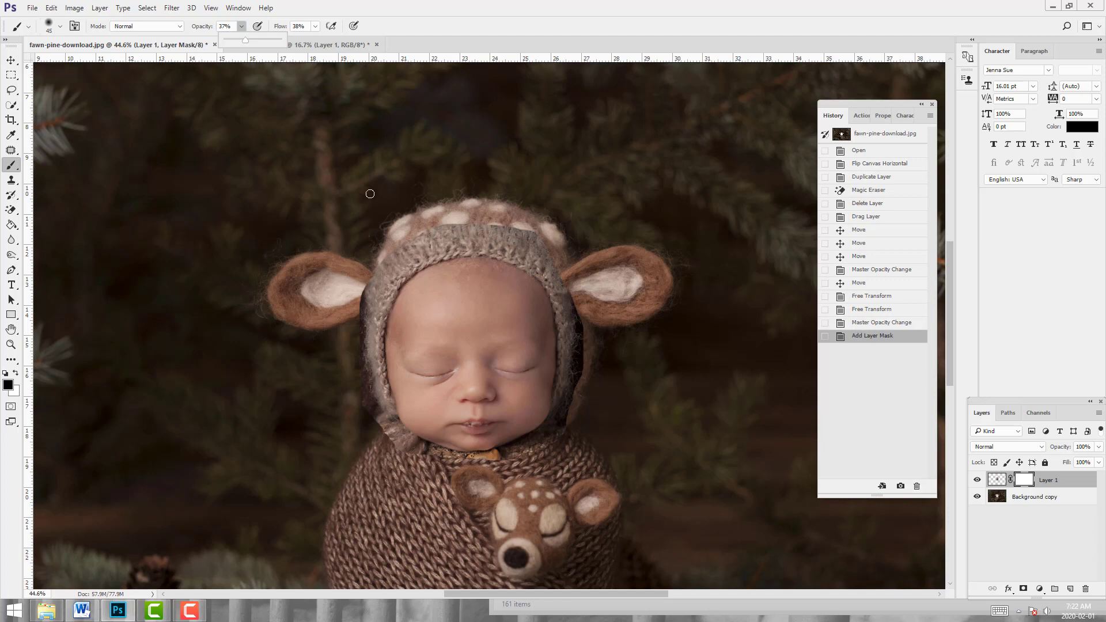
Paint on the mask to hide the inserted bonnet over the fawn hood's left ear, left brim and left side down to the neck.
left_click(367, 295)
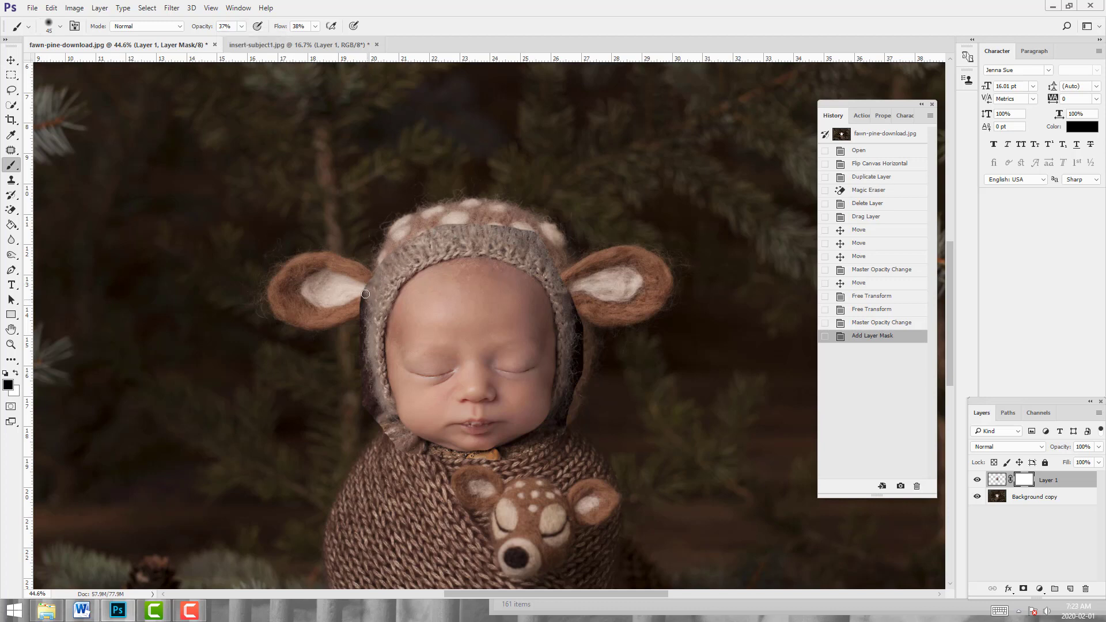
left_click_drag(365, 294, 367, 282)
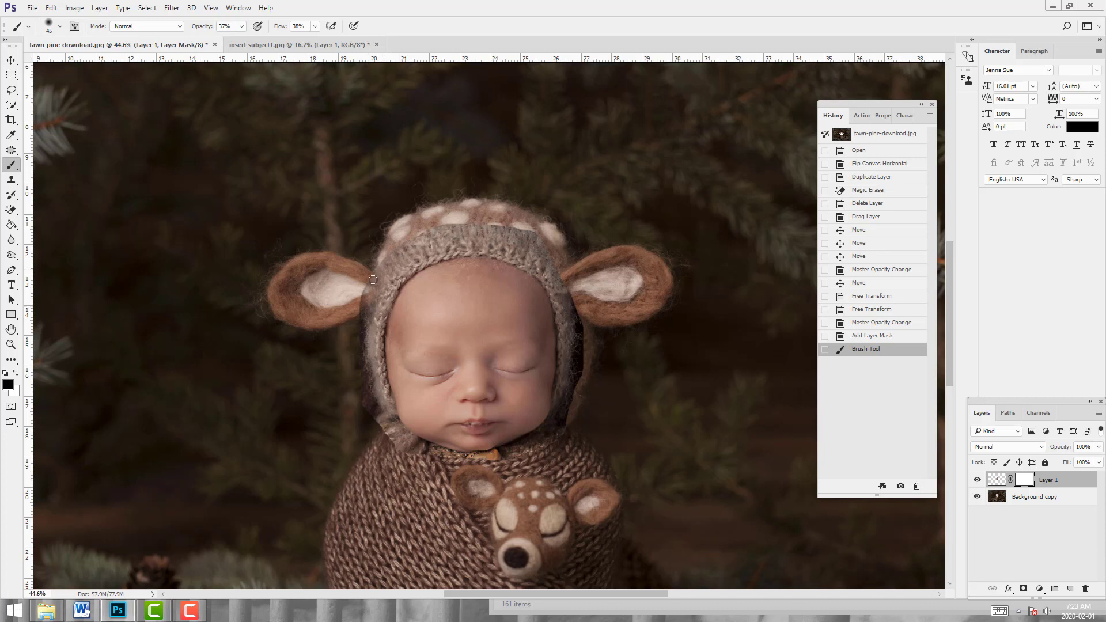
left_click_drag(373, 279, 366, 308)
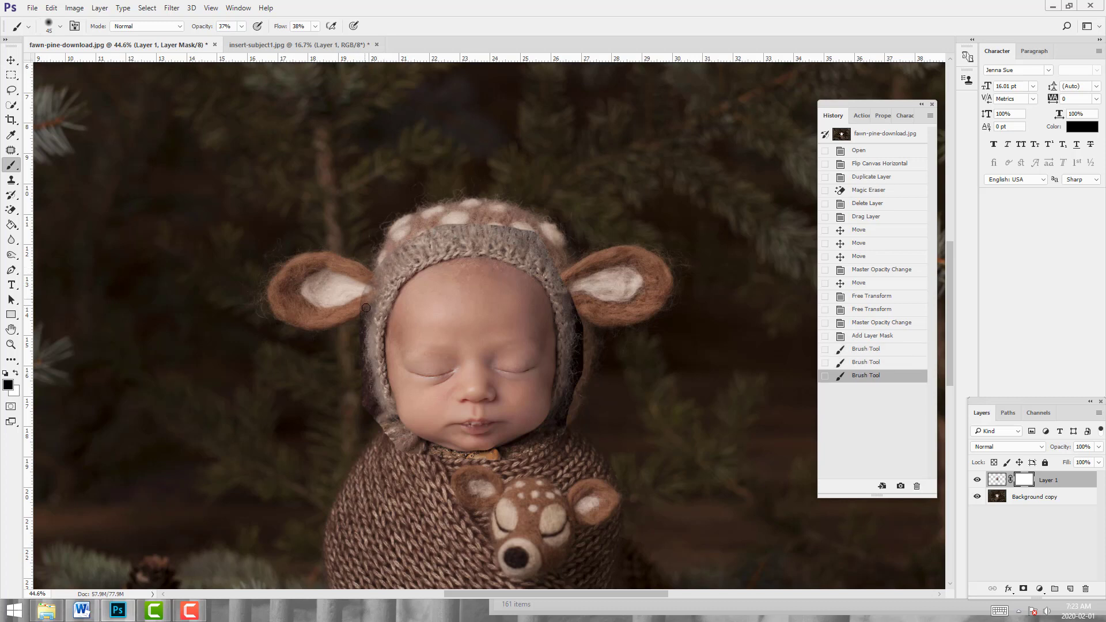
left_click_drag(394, 248, 391, 254)
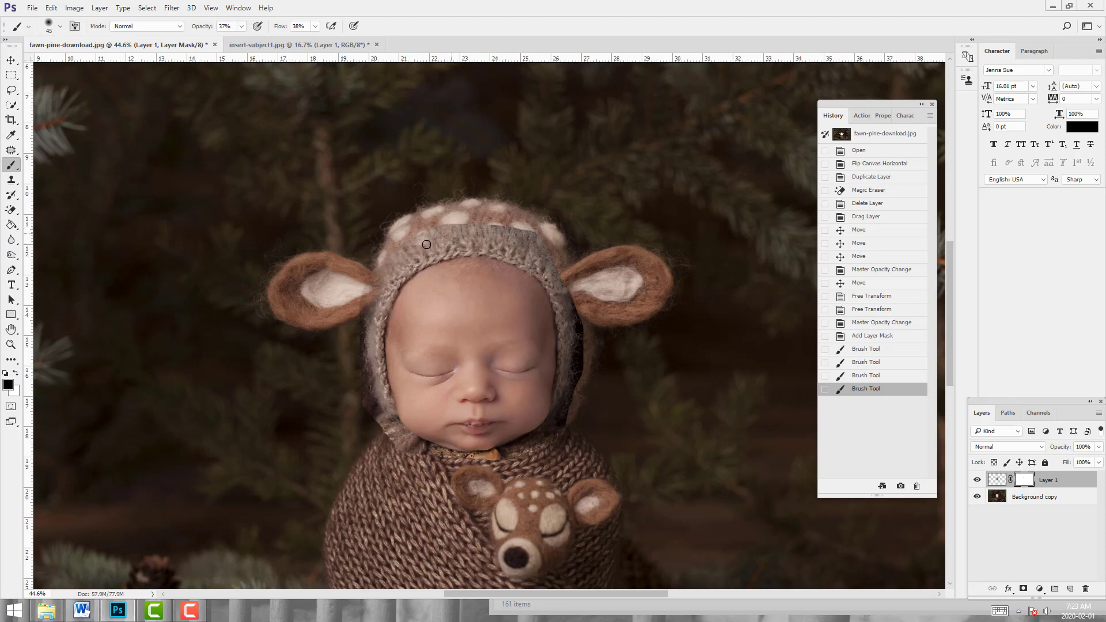
left_click_drag(463, 230, 478, 227)
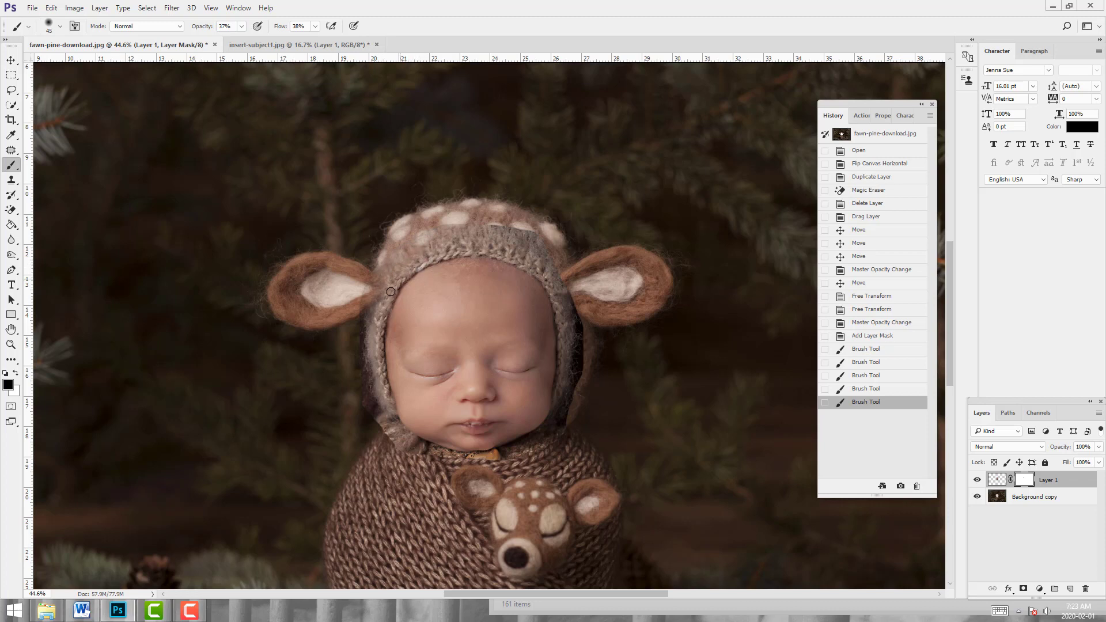
mouse_move(386, 301)
left_mouse_down()
mouse_move(372, 367)
mouse_move(374, 357)
left_mouse_up()
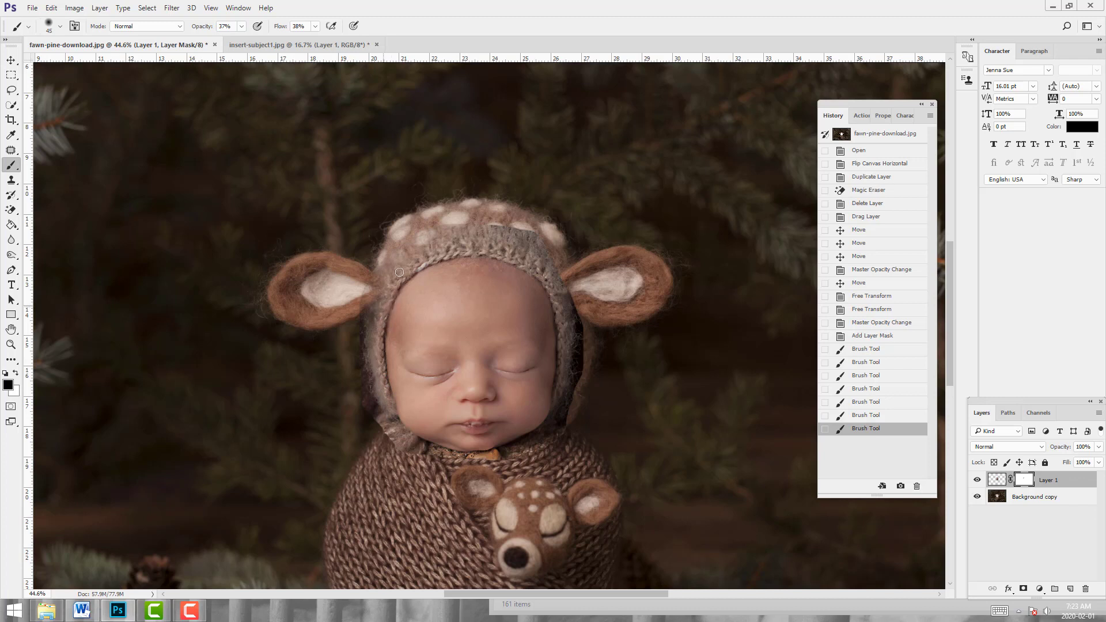
left_click_drag(389, 287, 369, 364)
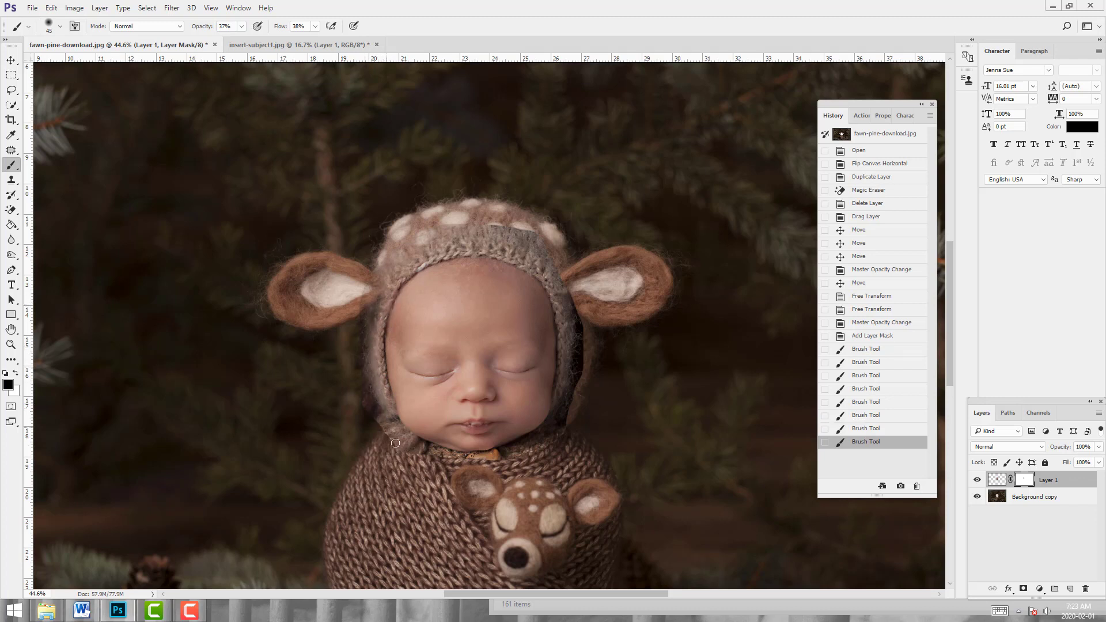
mouse_move(395, 444)
left_mouse_down()
mouse_move(377, 420)
mouse_move(391, 444)
left_mouse_up()
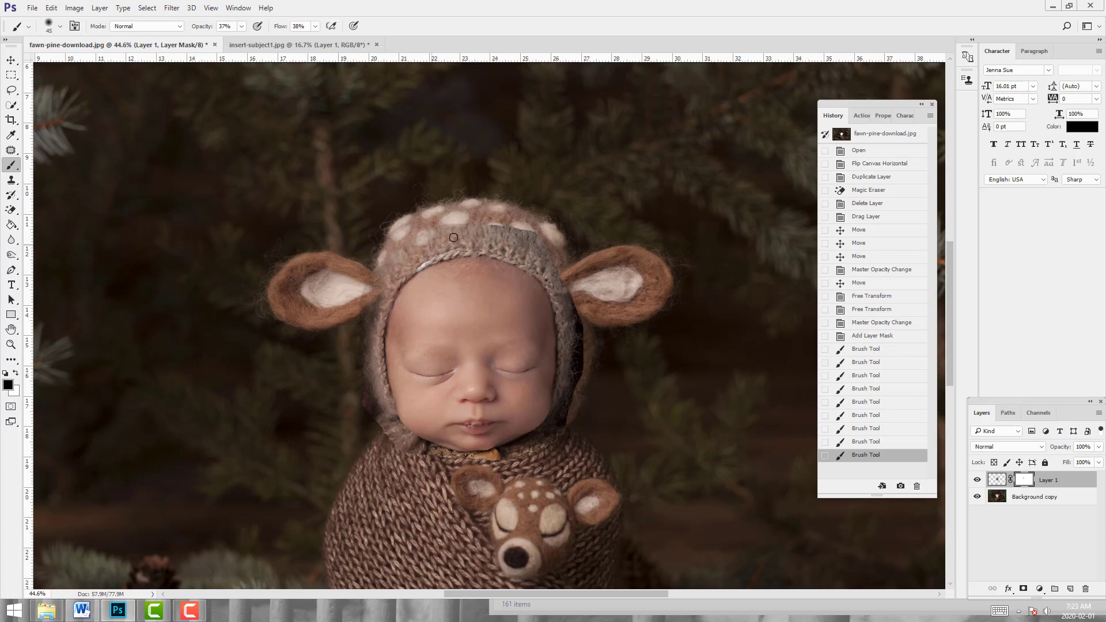
Paint on the mask to blend the bonnet into the hood's crown, right side and the neckline below the chin.
left_click_drag(433, 246, 479, 198)
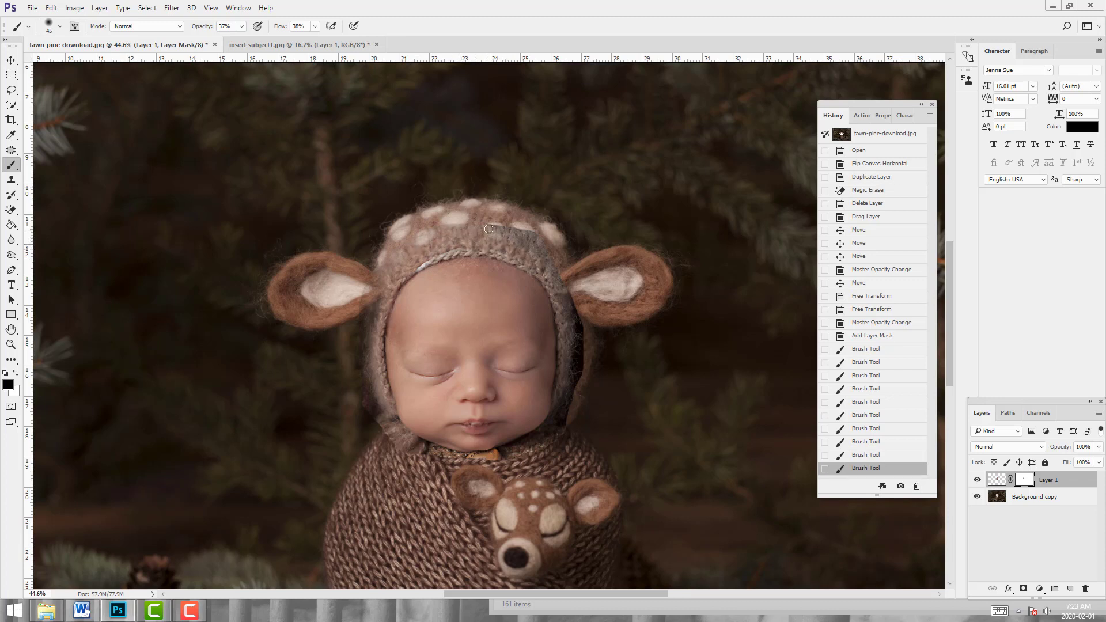
left_click_drag(523, 247, 511, 236)
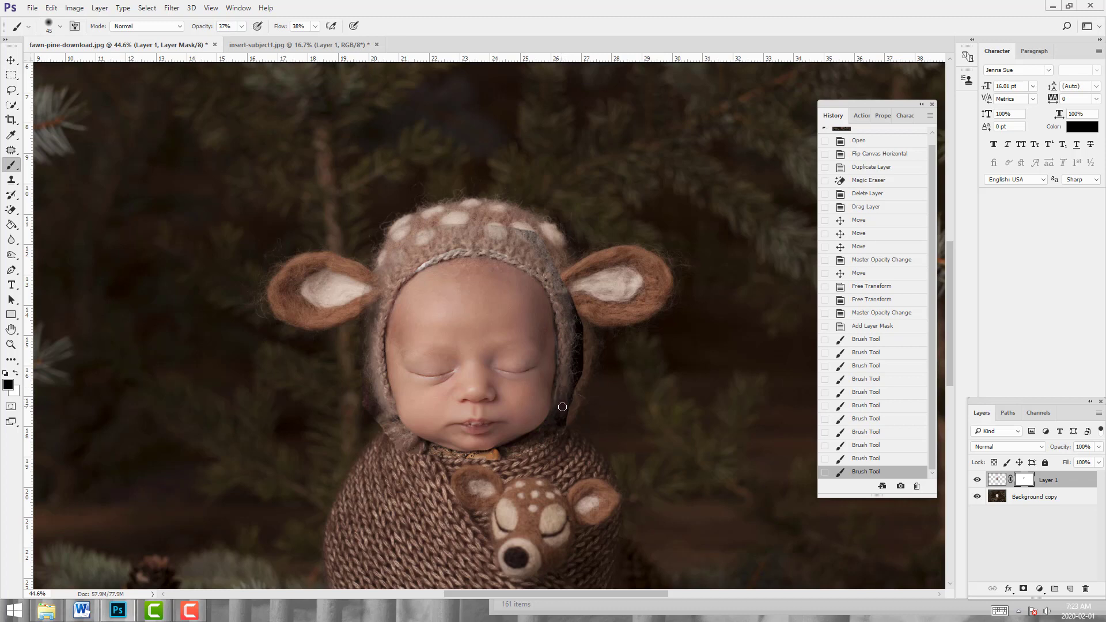
left_click_drag(564, 408, 558, 393)
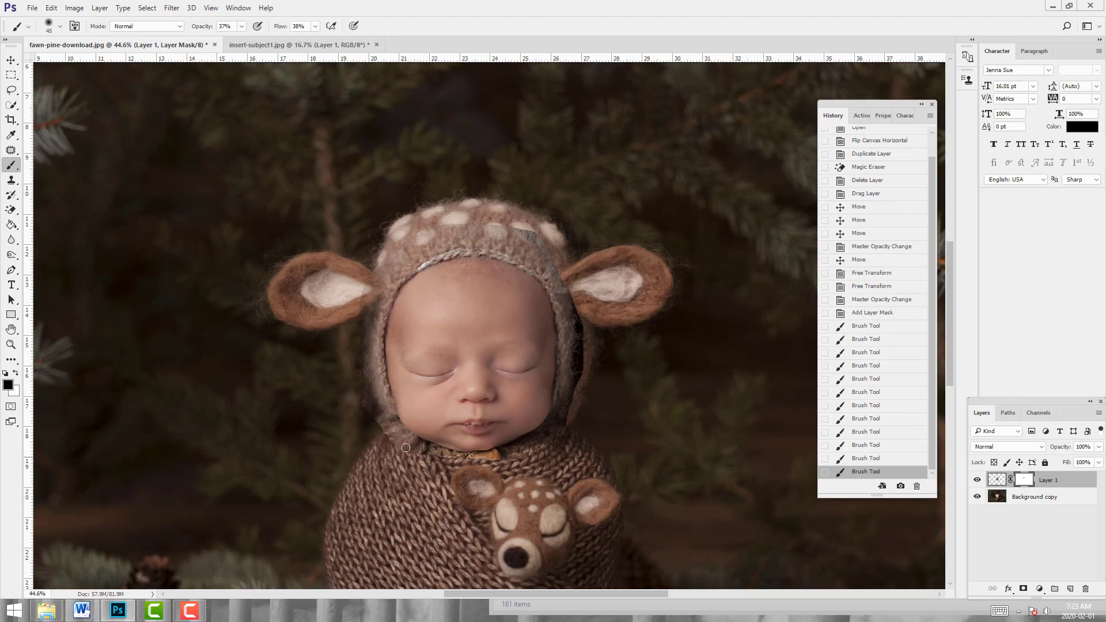
mouse_move(405, 448)
left_mouse_down()
mouse_move(389, 441)
mouse_move(402, 444)
left_mouse_up()
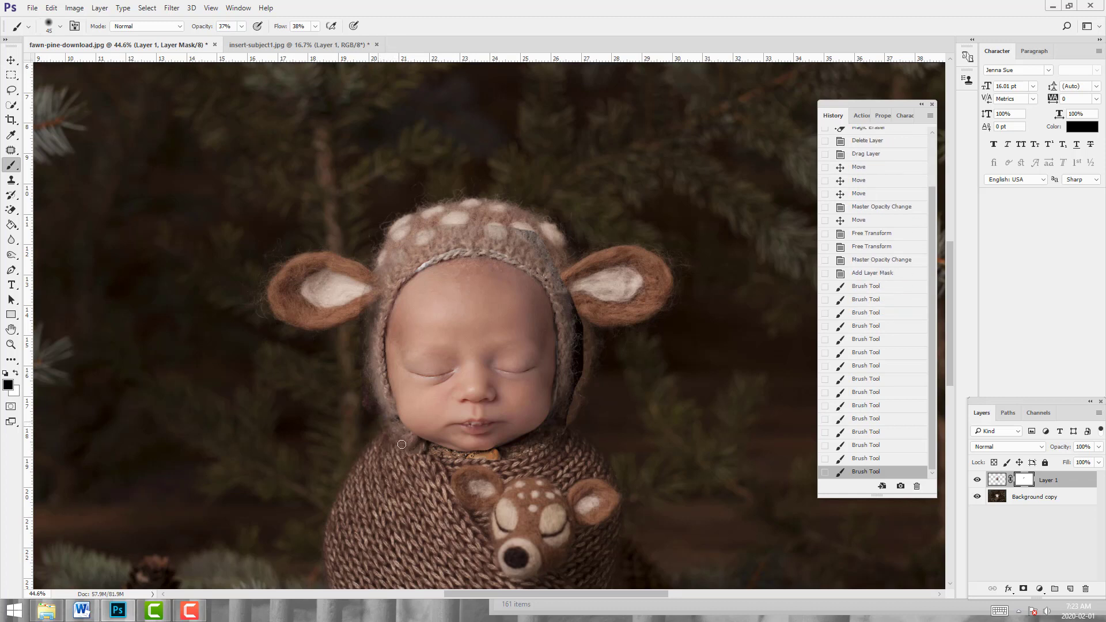
left_click(423, 447)
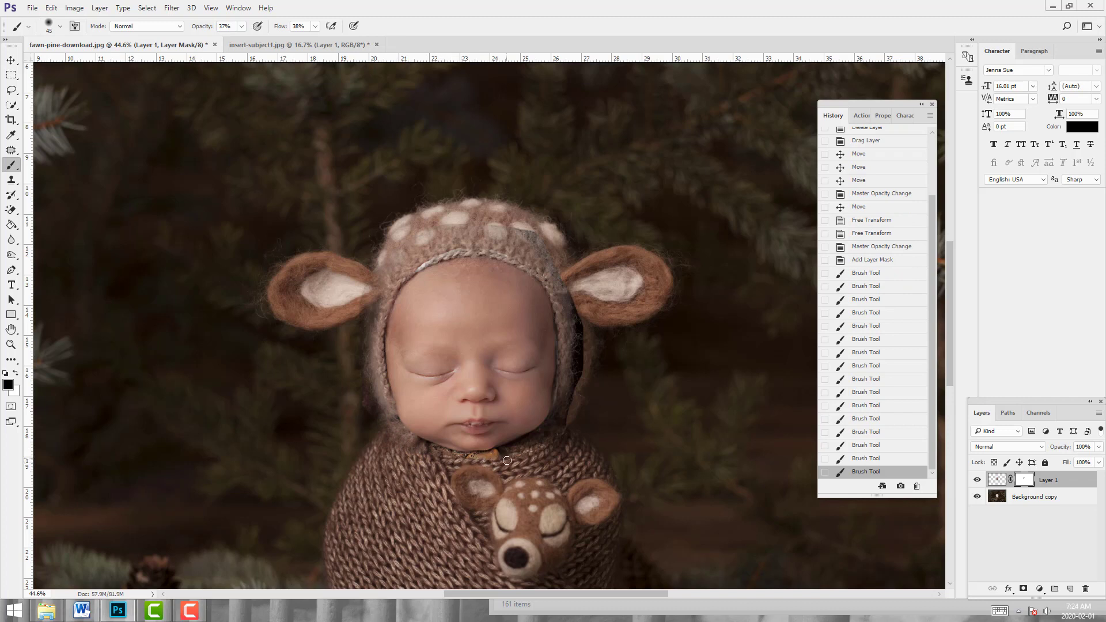
left_click_drag(507, 461, 496, 457)
left_click_drag(584, 375, 578, 329)
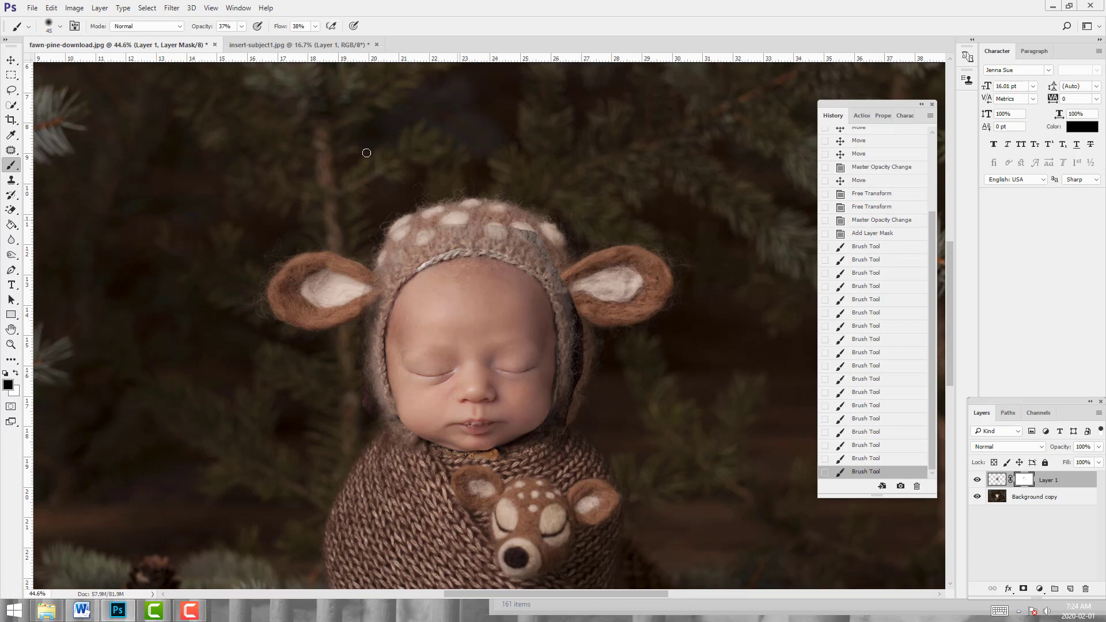
Set the Brush to 100% opacity, 100% flow and a size of 100 px.
left_click(243, 27)
left_click_drag(243, 35, 283, 38)
left_click(315, 27)
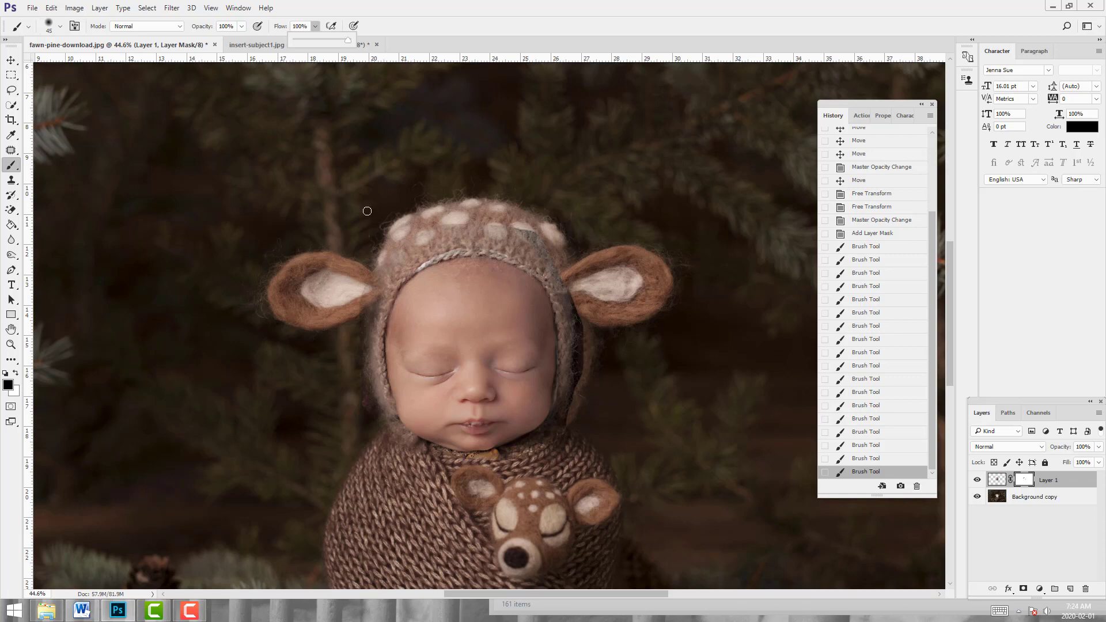
key("bracketright")
key("bracketright")
key("bracketright")
key("bracketright")
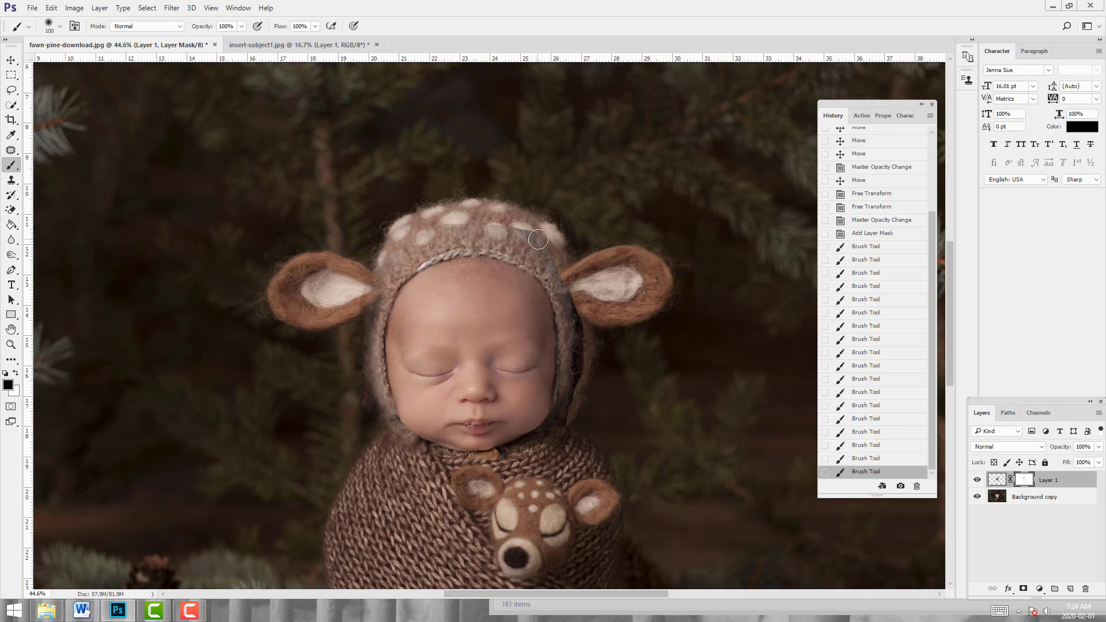
Mask out the remaining bonnet remnants on the hood's spotted crown, along the neckline and beside the hood's right edge.
key("bracketright")
key("bracketright")
key("bracketright")
key("bracketright")
key("bracketright")
key("bracketright")
key("bracketright")
key("bracketright")
key("bracketright")
key("bracketright")
key("bracketleft")
key("bracketleft")
key("bracketleft")
key("bracketleft")
key("bracketleft")
key("bracketleft")
key("bracketleft")
key("bracketleft")
key("bracketleft")
key("bracketleft")
key("bracketleft")
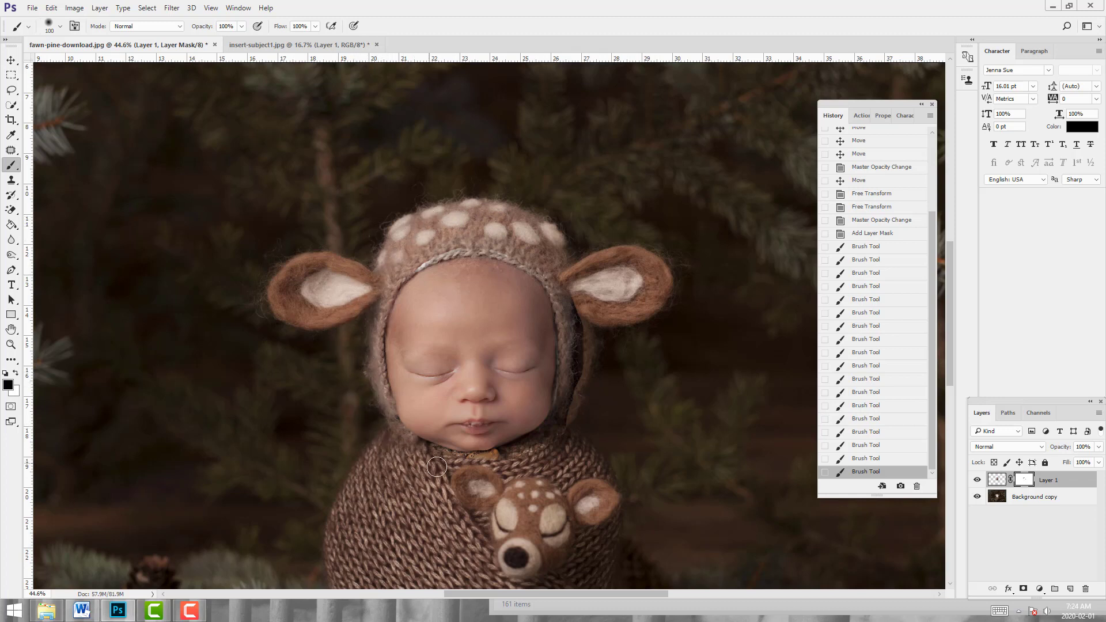
left_click_drag(447, 467, 498, 456)
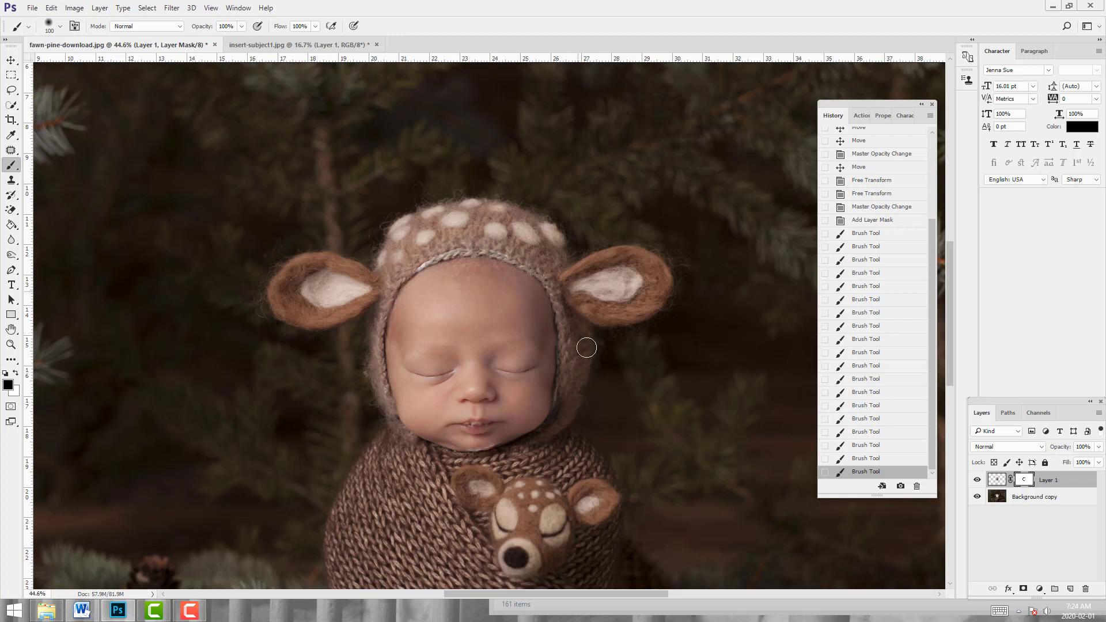
left_click_drag(586, 346, 593, 446)
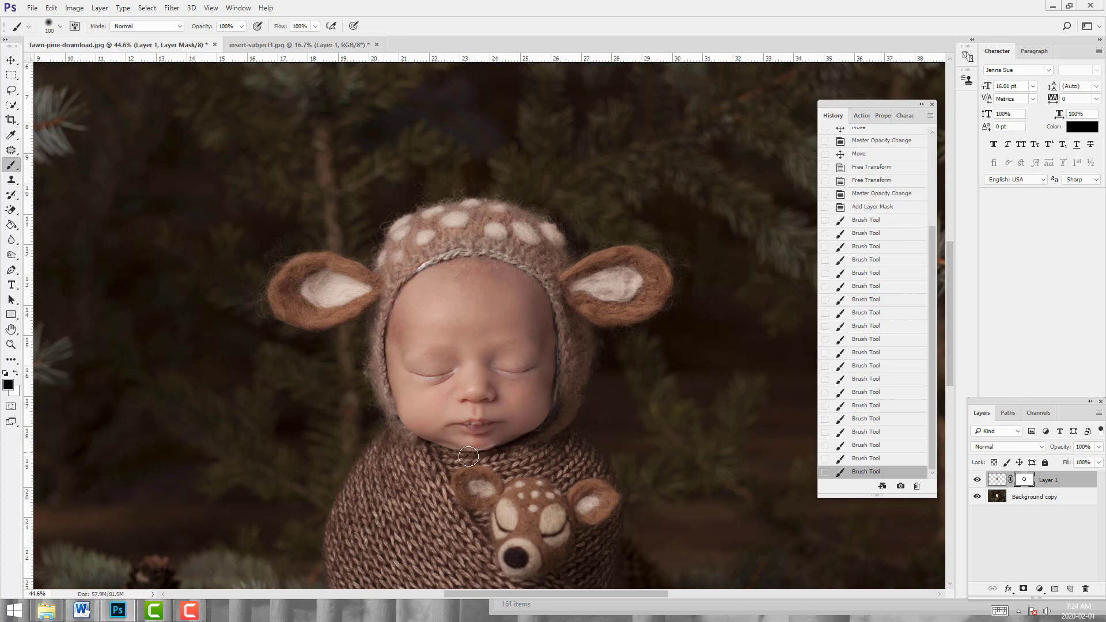
Paint the baby's jaw and chin edge back in on the mask with a white 35 px brush.
key("bracketleft")
key("bracketleft")
key("bracketleft")
key("x")
key("bracketleft")
key("bracketleft")
key("bracketleft")
left_click_drag(428, 435, 488, 372)
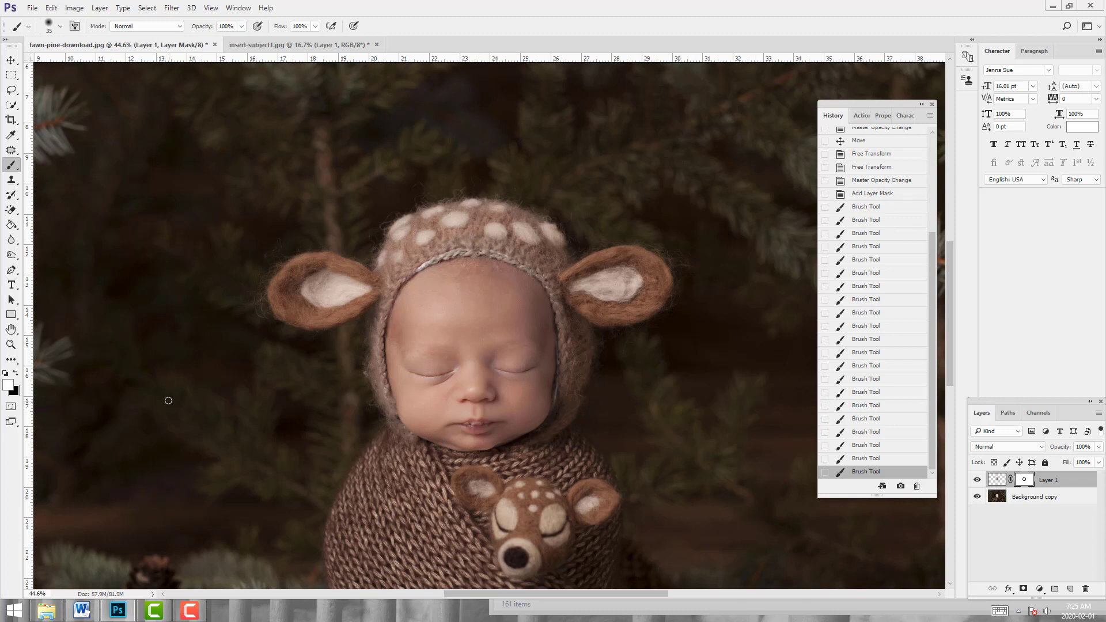
Reshape the hood on the Background copy layer with Liquify so its brim and sides hug the baby's face.
key("z")
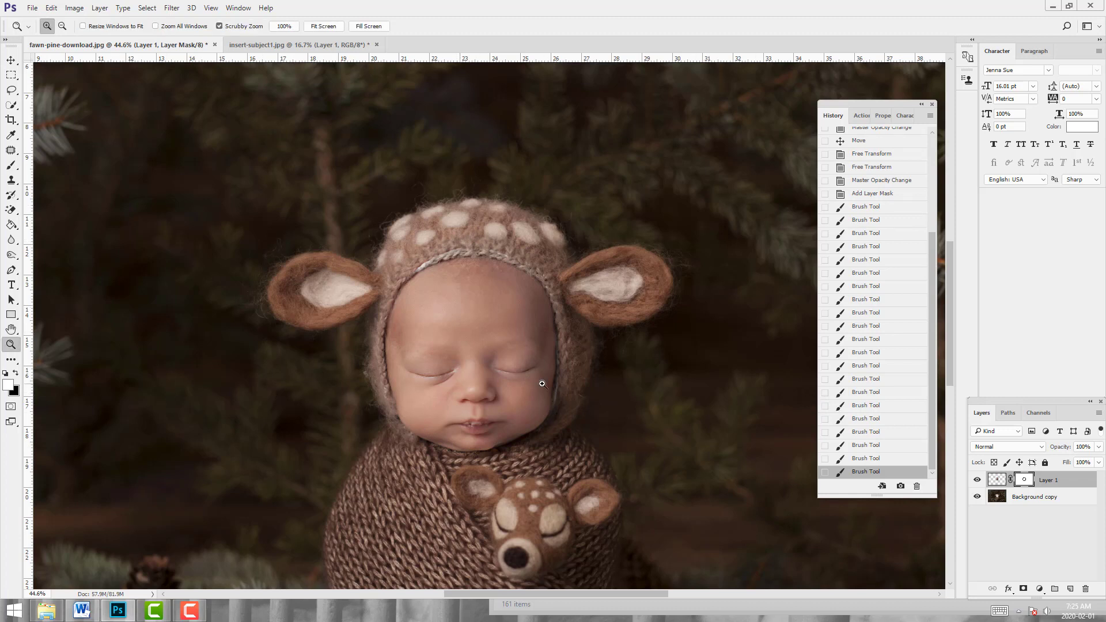
left_click_drag(540, 383, 506, 384)
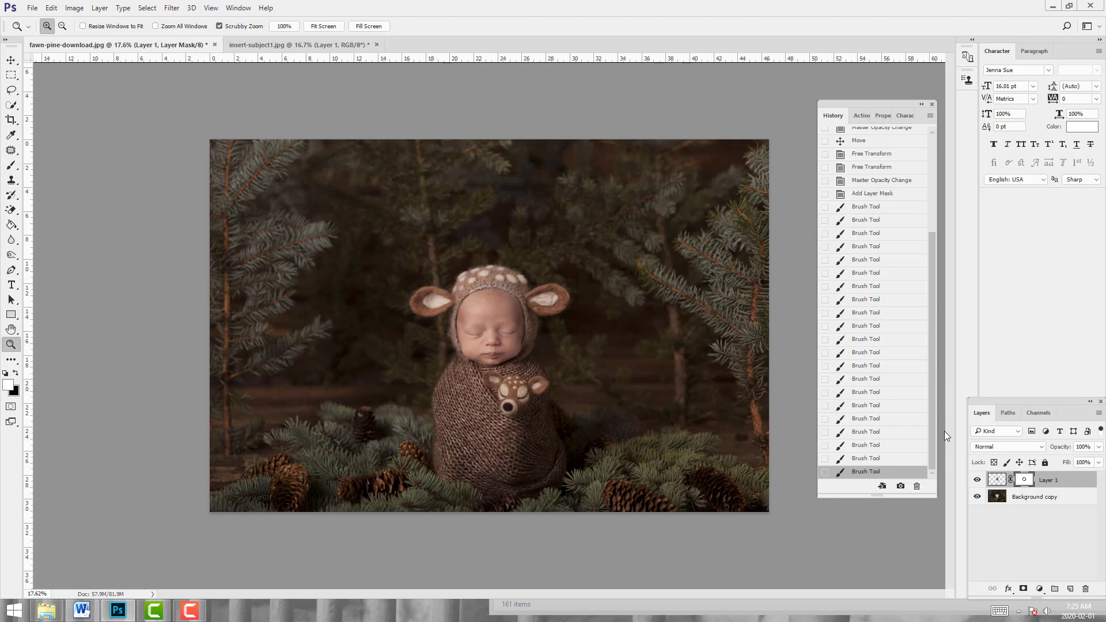
left_click(1029, 500)
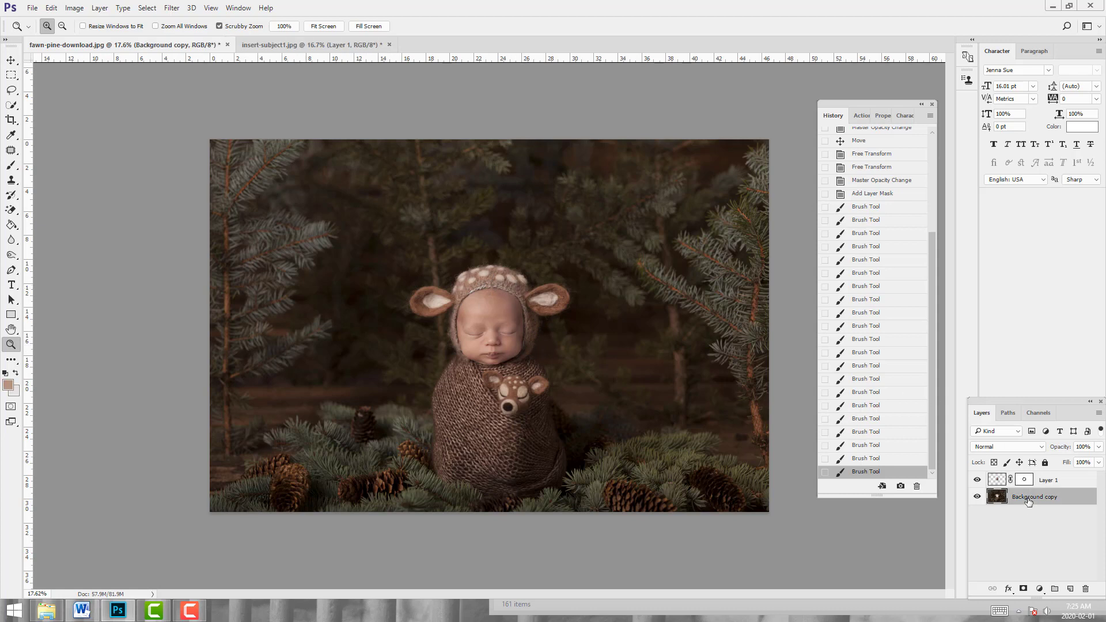
left_click(171, 8)
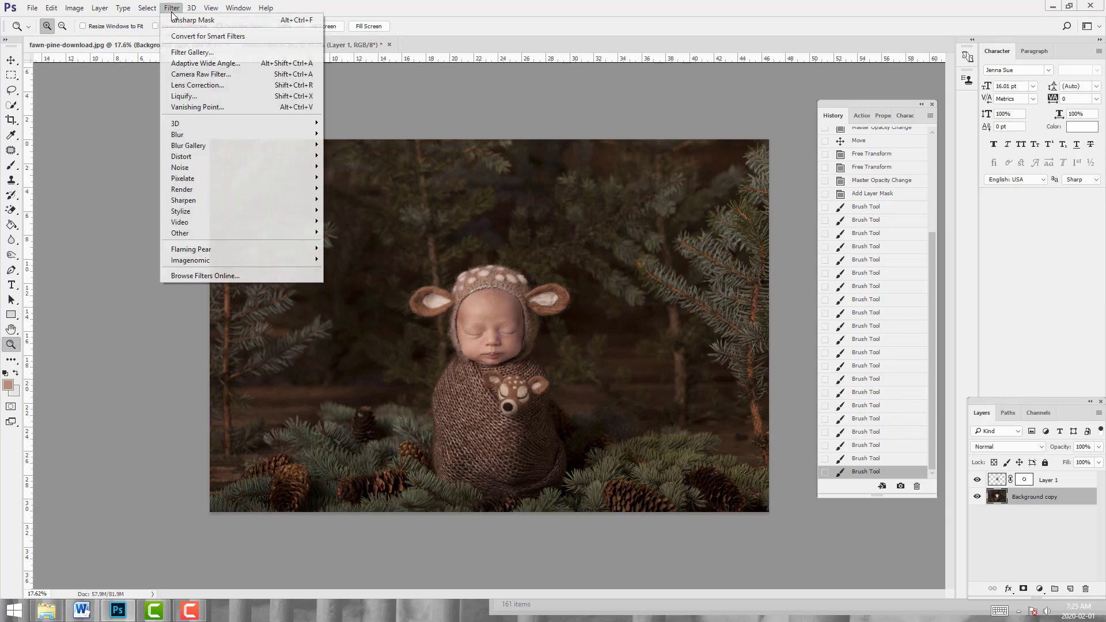
left_click(202, 96)
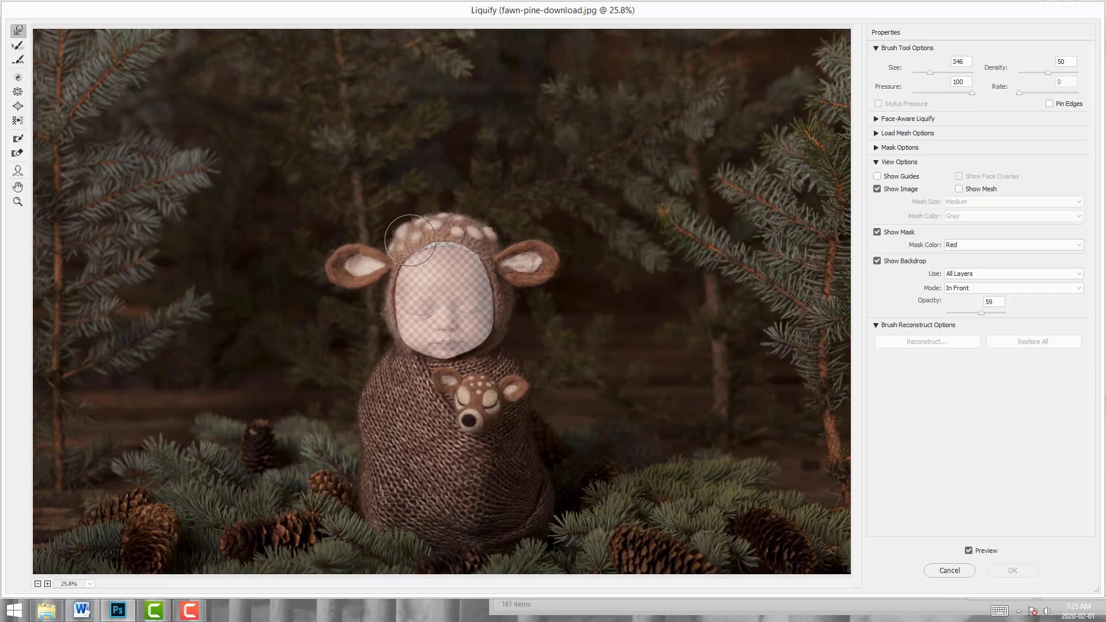
left_click(441, 276)
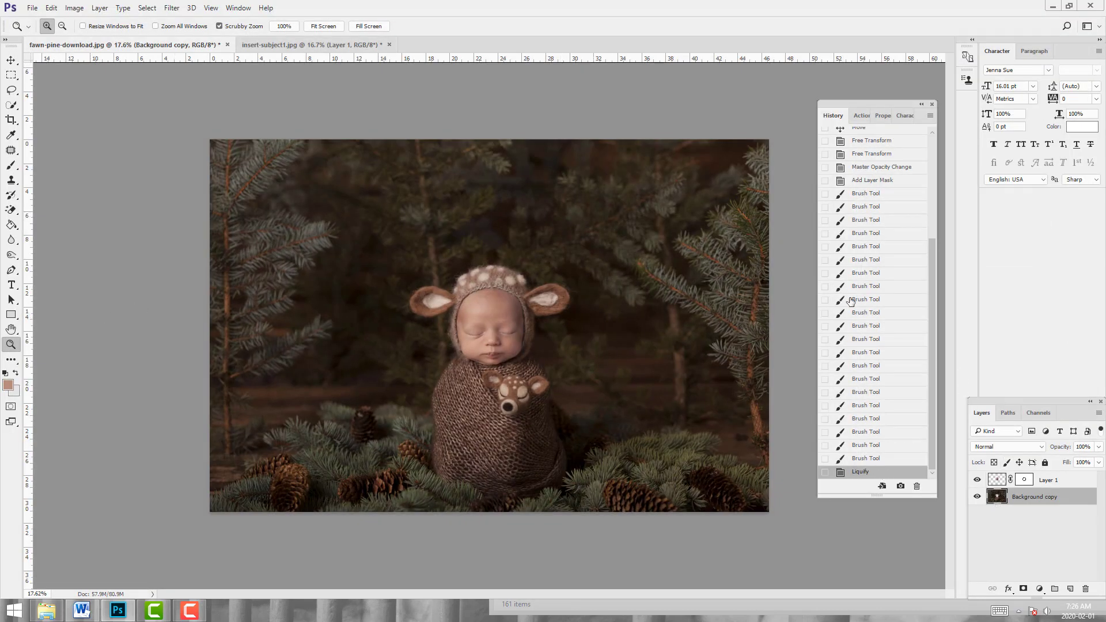
Compare the hood's fit around the face before and after the Liquify edit.
left_click(866, 459)
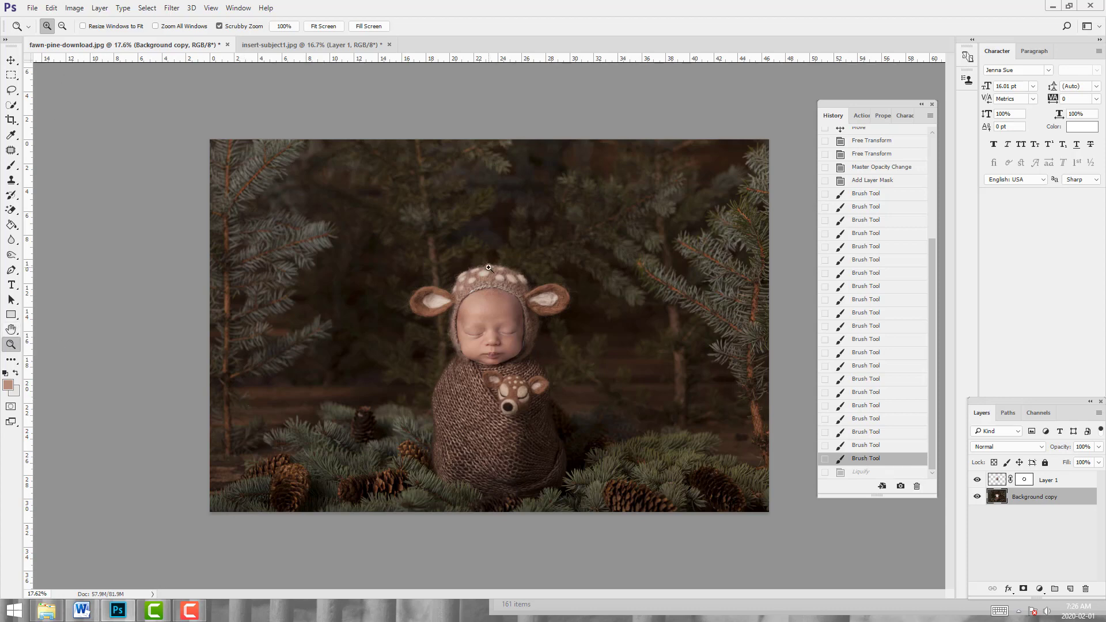
left_click_drag(517, 272, 536, 272)
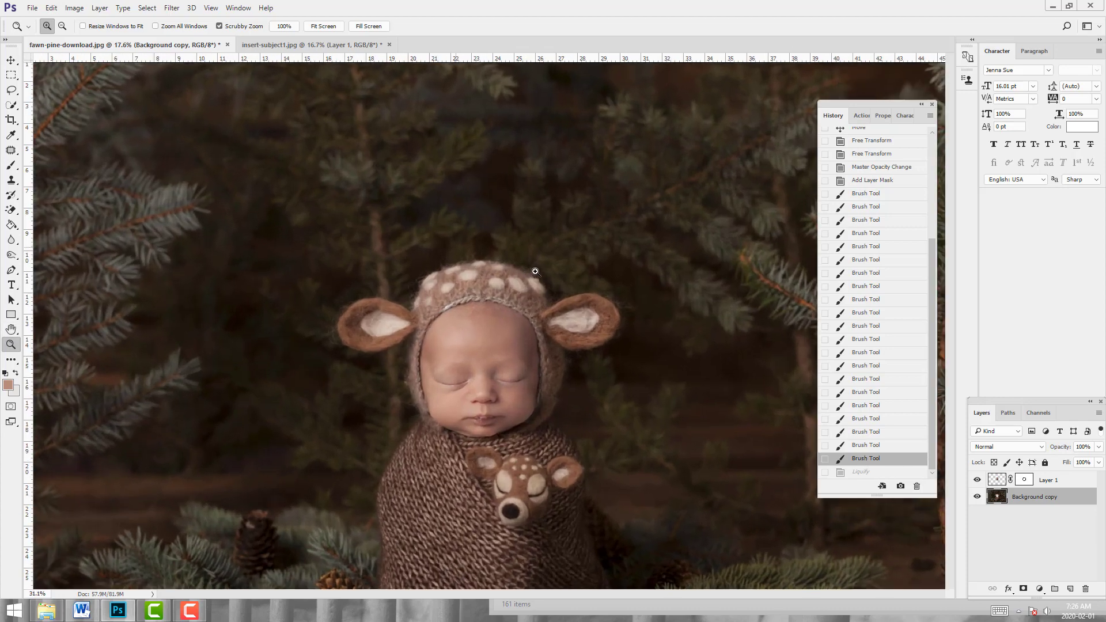
left_click(864, 473)
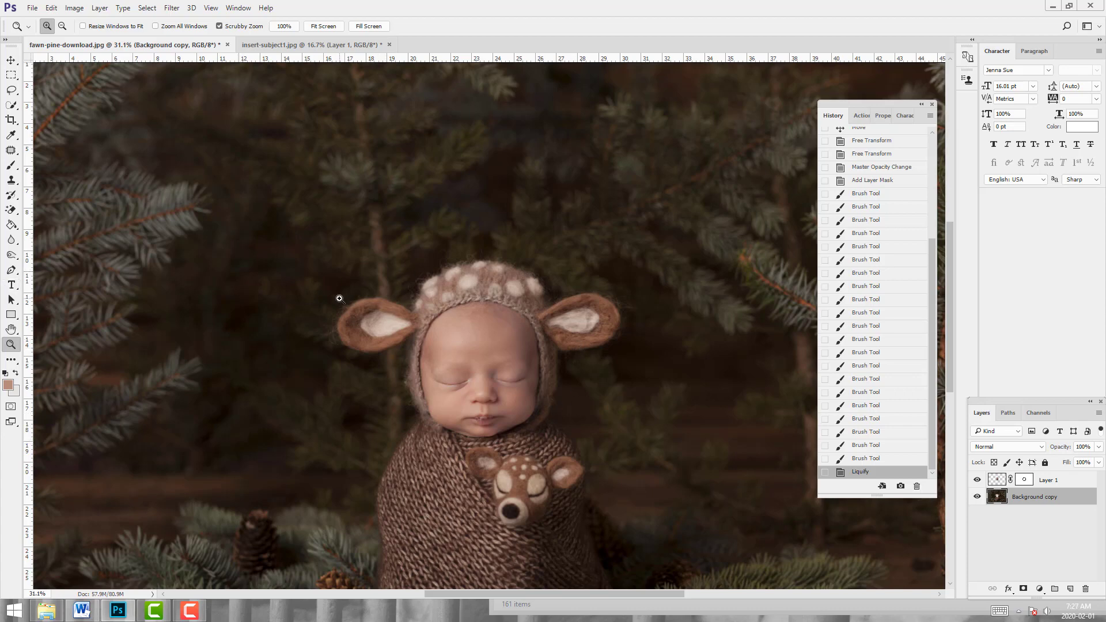
left_click_drag(461, 297, 340, 293)
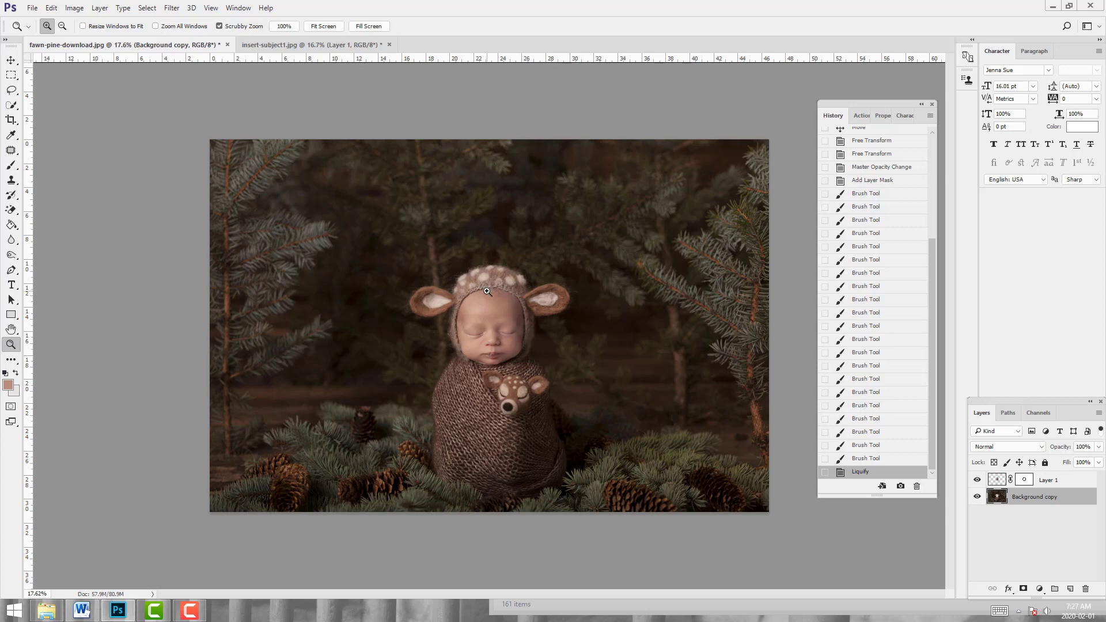
left_click_drag(551, 318, 588, 311)
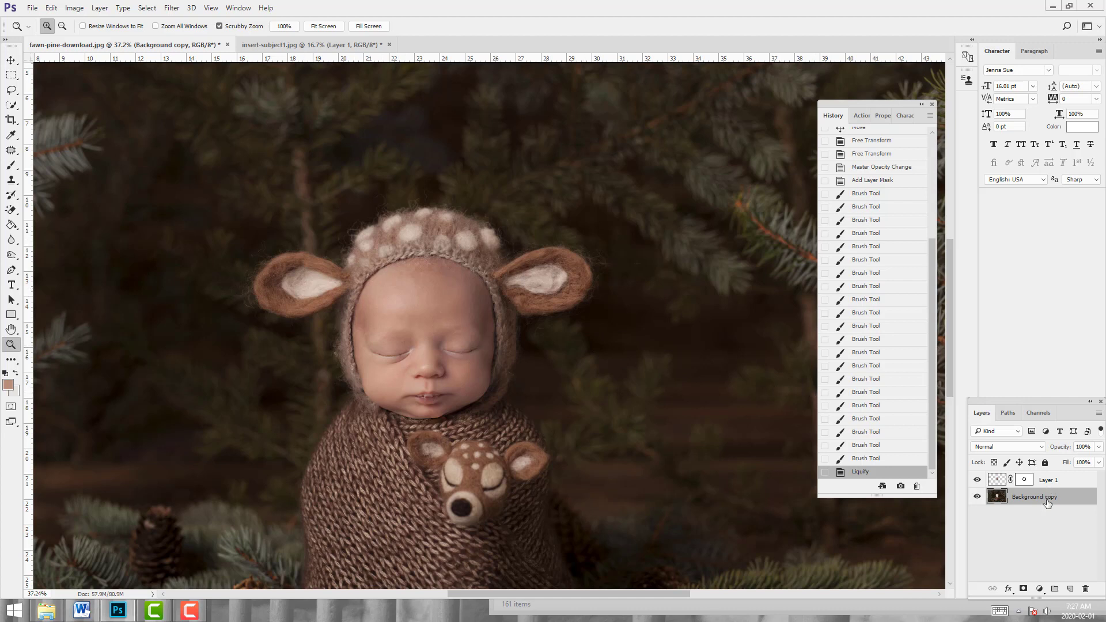
Target Layer 1's mask with a black Brush set to 21% opacity and 16% flow.
left_click(1026, 482)
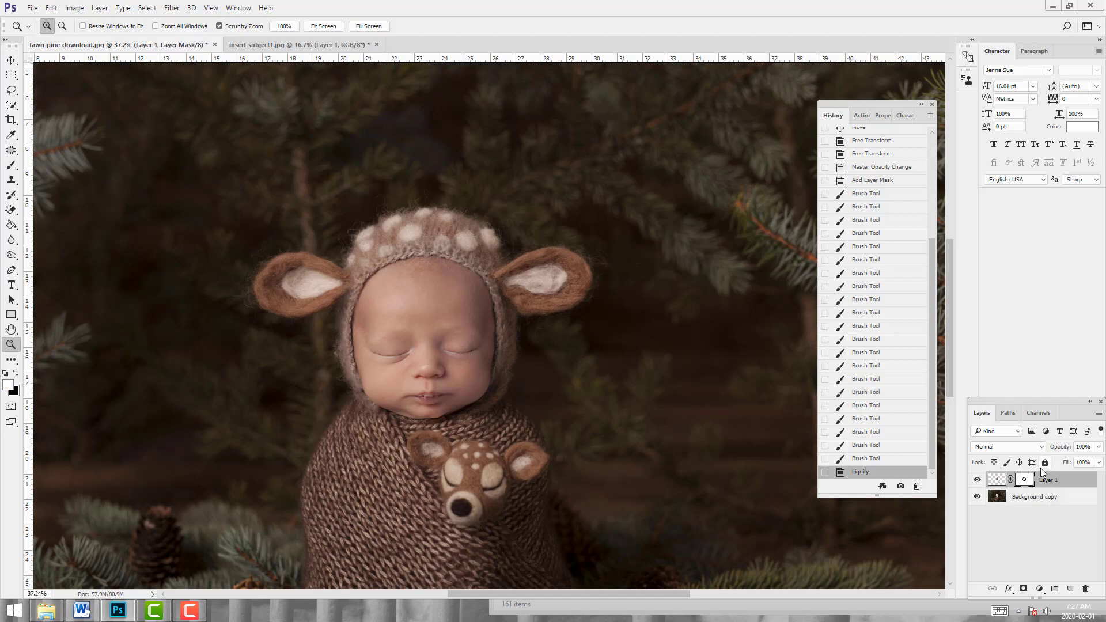
left_click(11, 165)
left_click(16, 373)
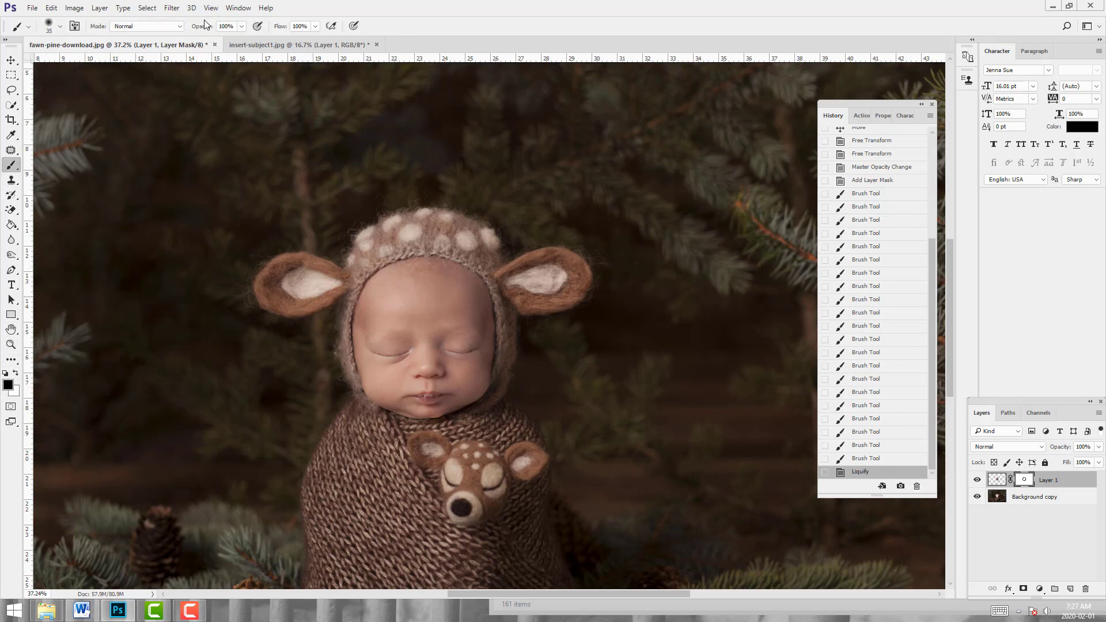
left_click(241, 26)
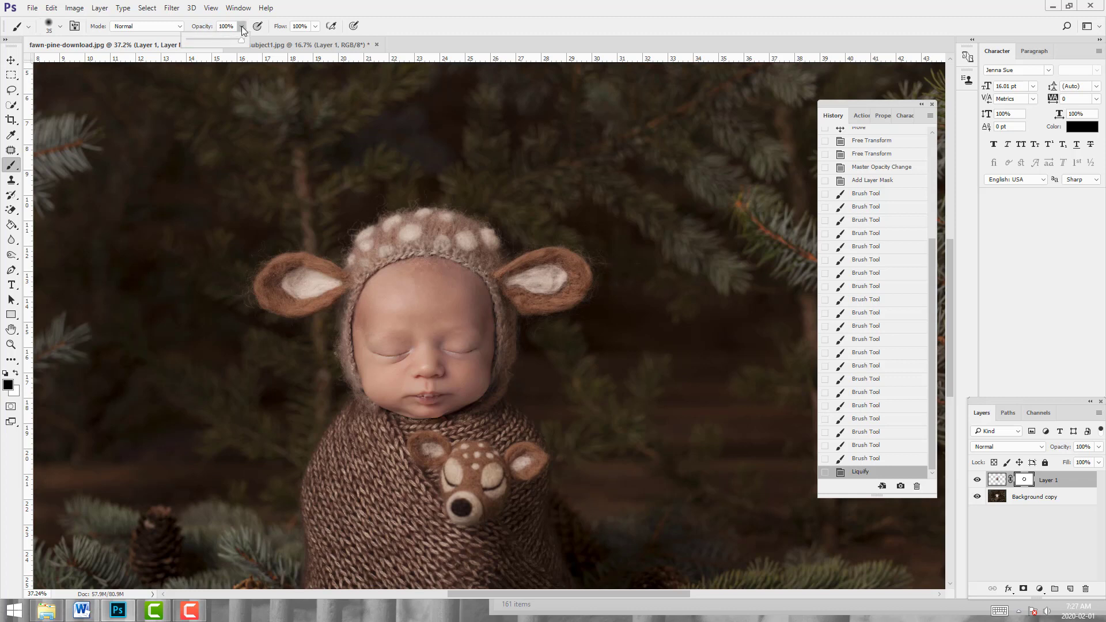
left_click(200, 38)
left_click(310, 28)
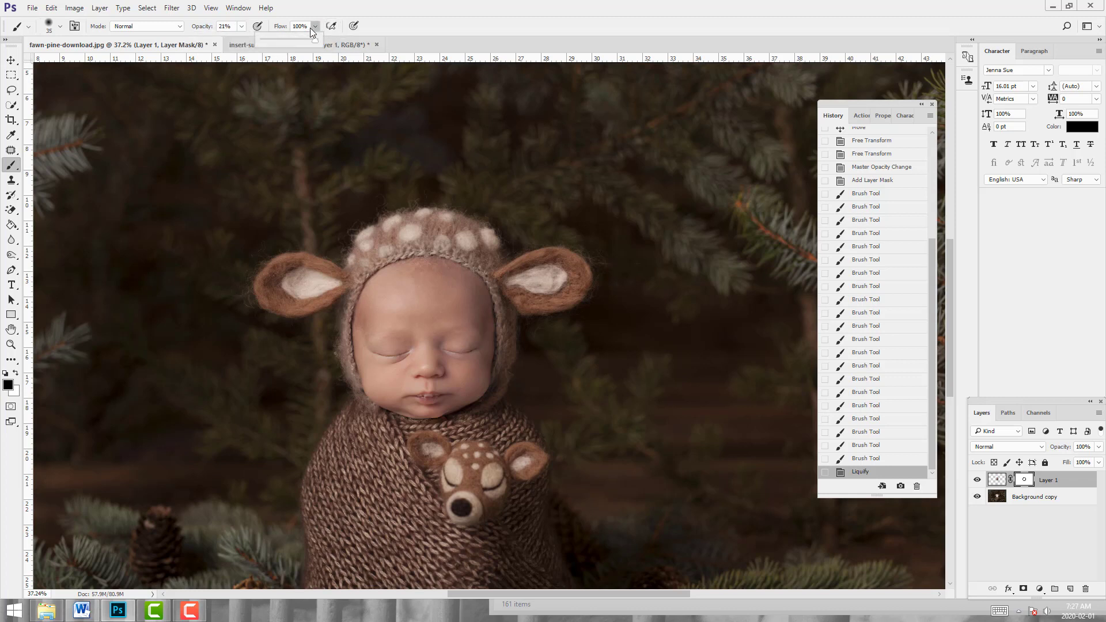
left_click(271, 40)
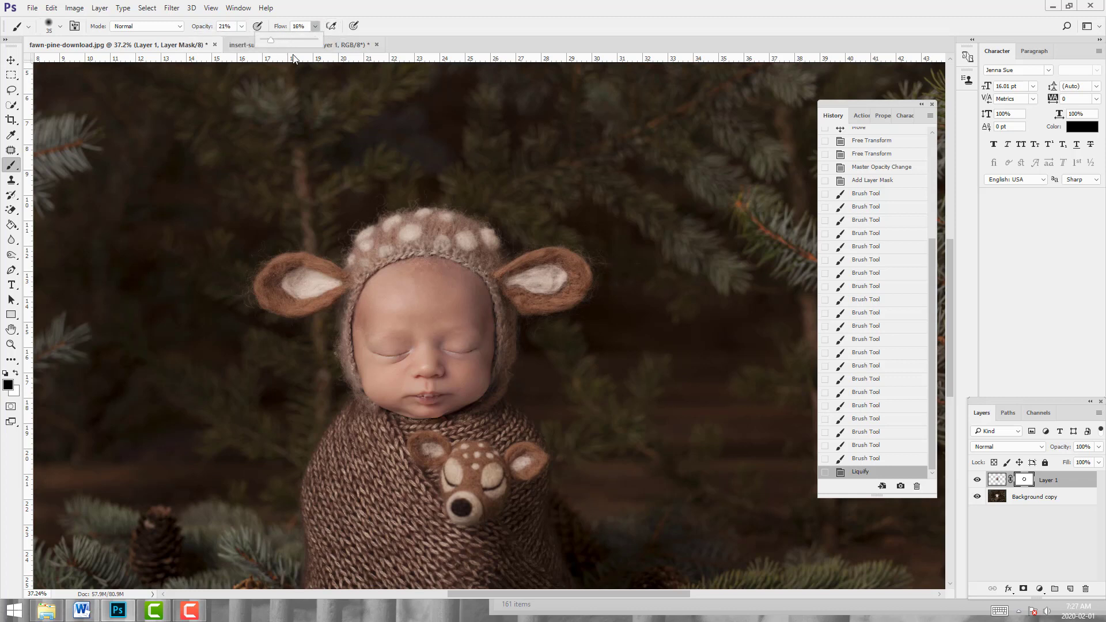
Paint softly on the mask along the hood's brim to blend the forehead edge into the knit.
left_click(460, 256)
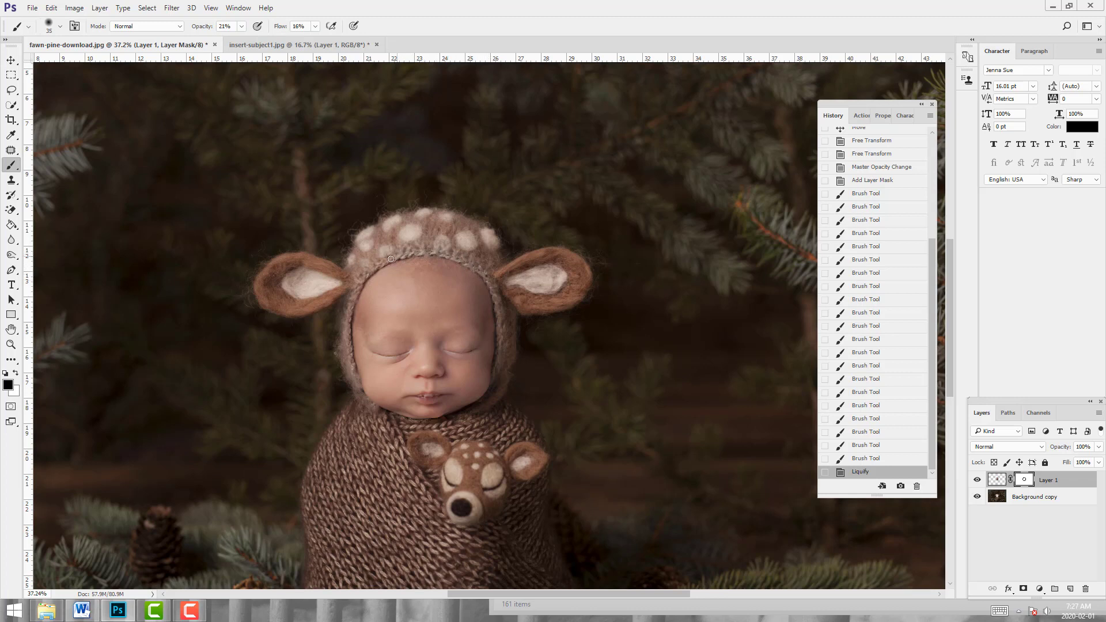
left_click_drag(352, 294, 438, 213)
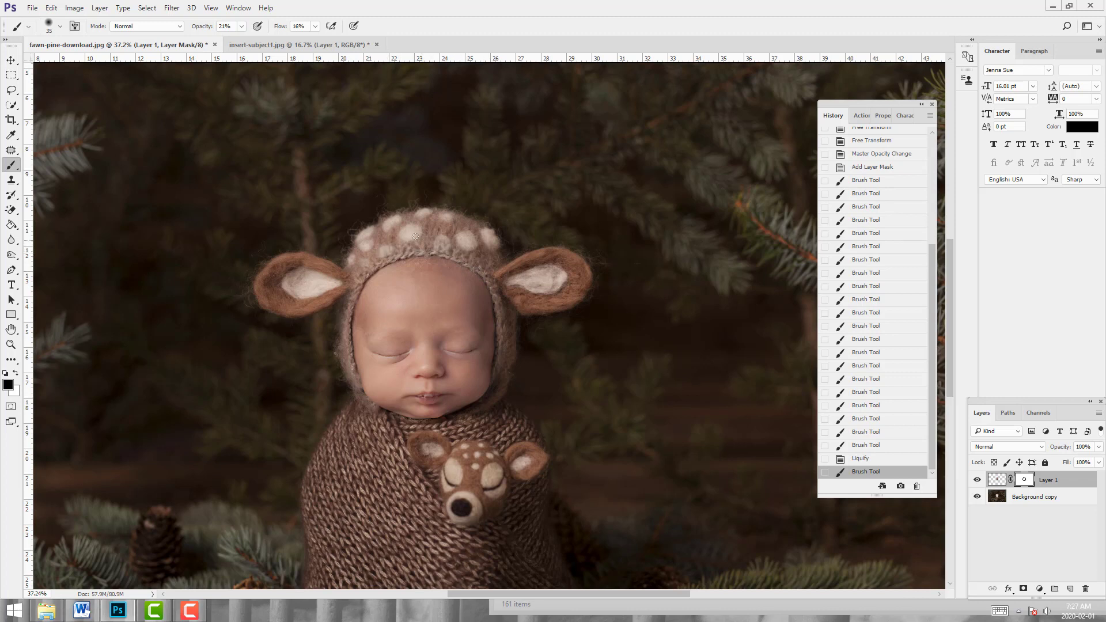
mouse_move(431, 235)
left_mouse_down()
mouse_move(423, 250)
mouse_move(470, 254)
left_mouse_up()
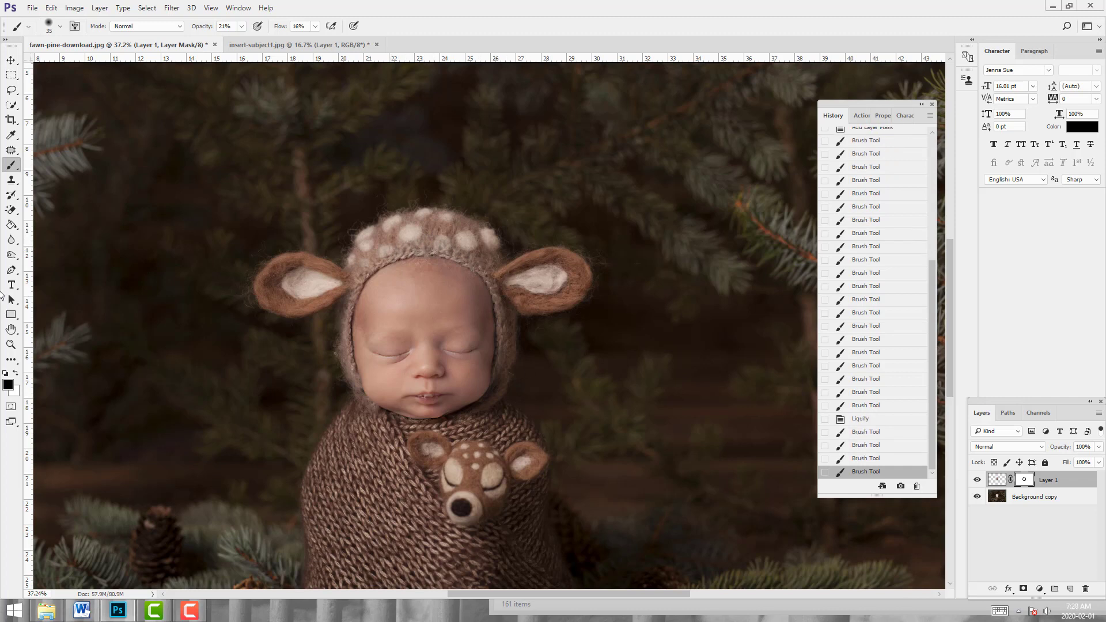
Compare the blended face in fawn-pine-download.jpg with the original baby photo in insert-subject1.jpg.
left_click(11, 344)
left_click(63, 26)
left_click(400, 320)
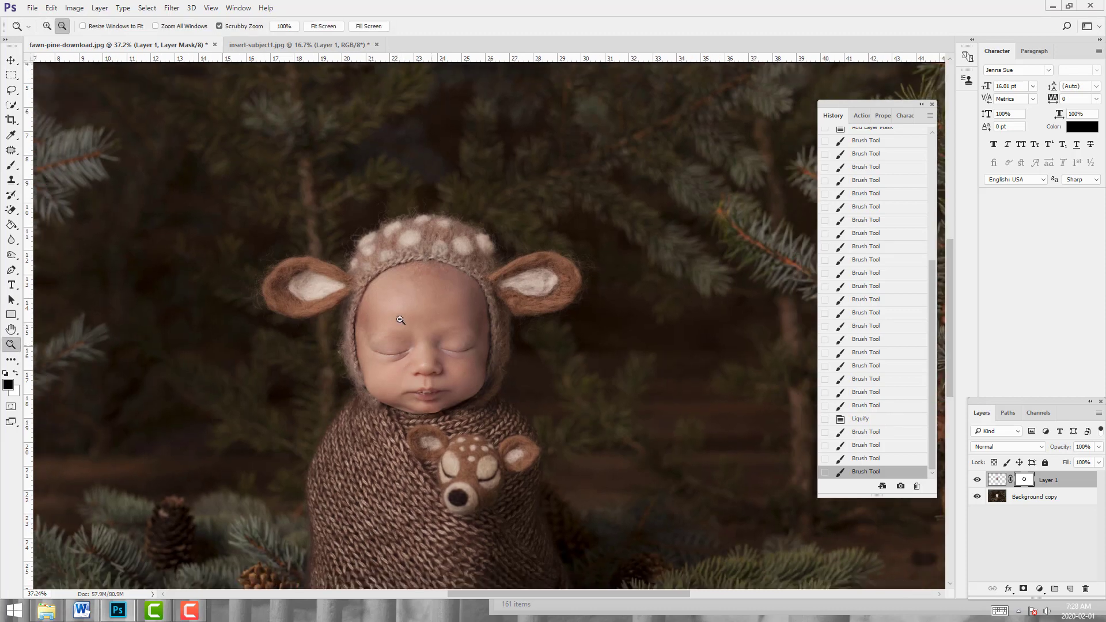
left_click(615, 426)
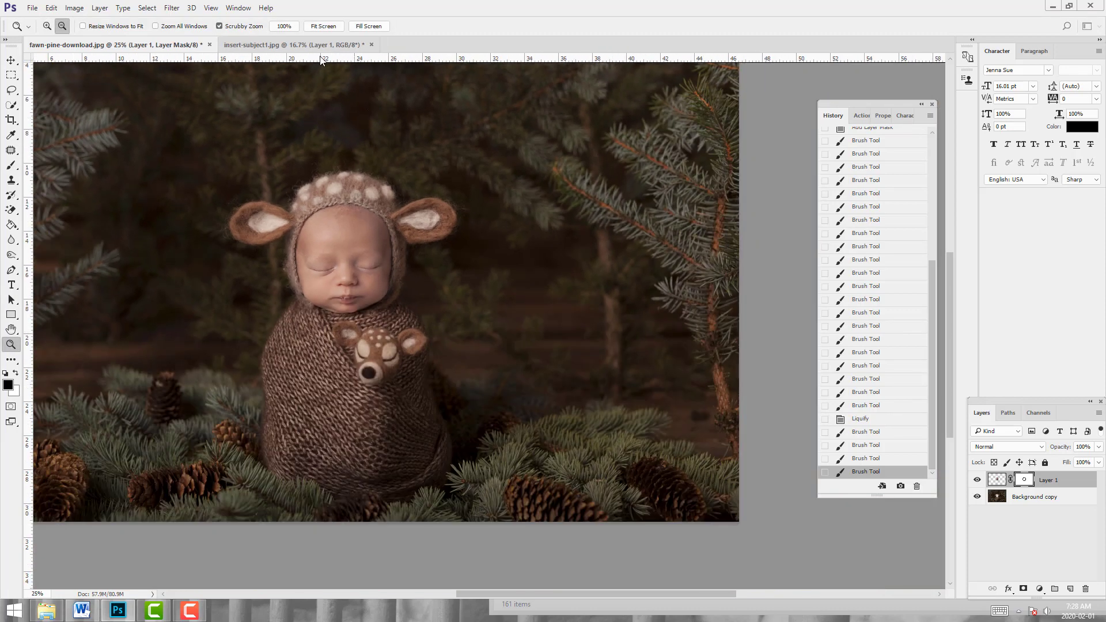
left_click(294, 45)
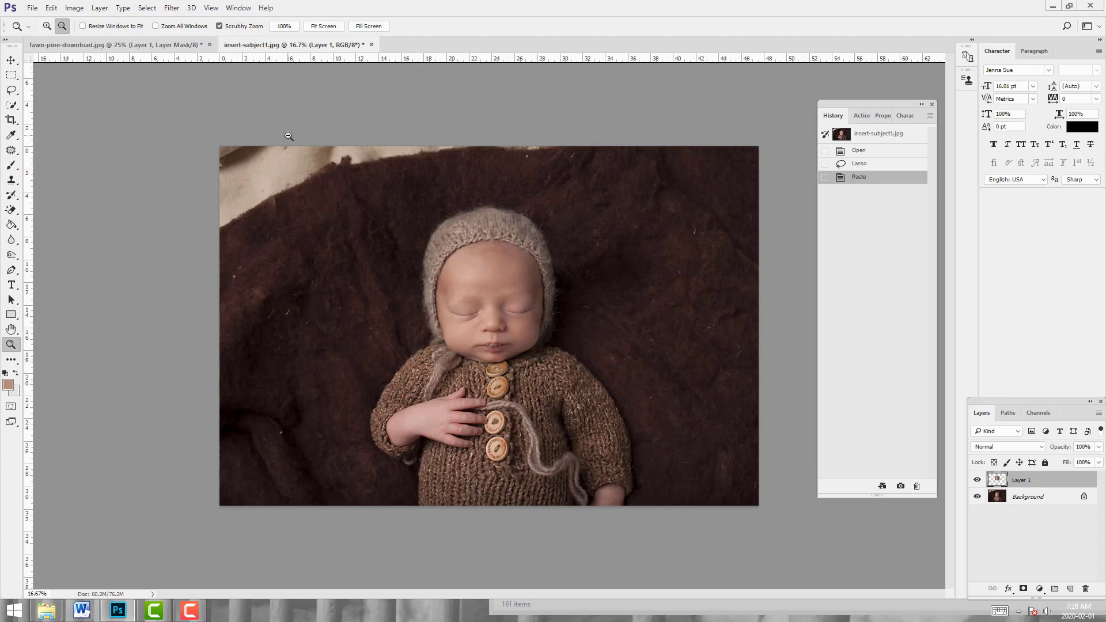
left_click(185, 45)
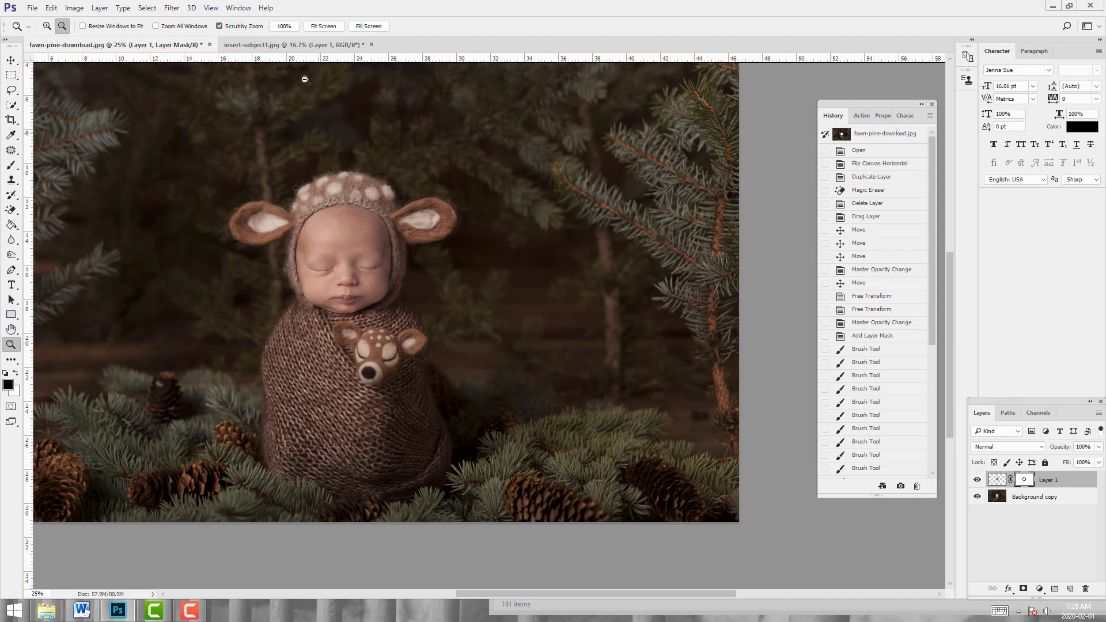
left_click(299, 48)
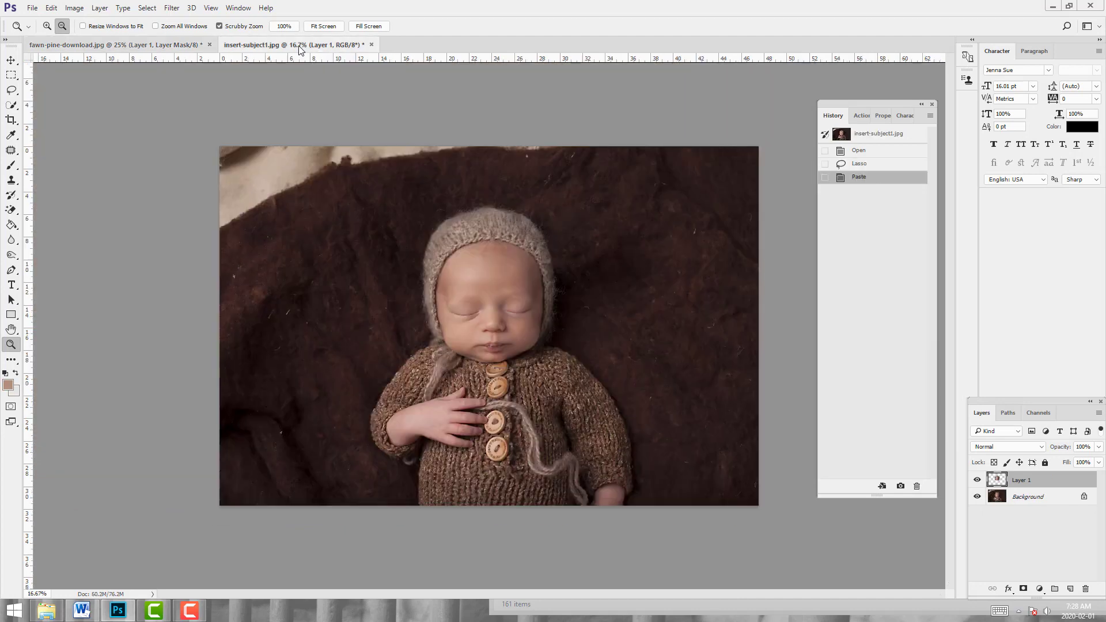
left_click(171, 41)
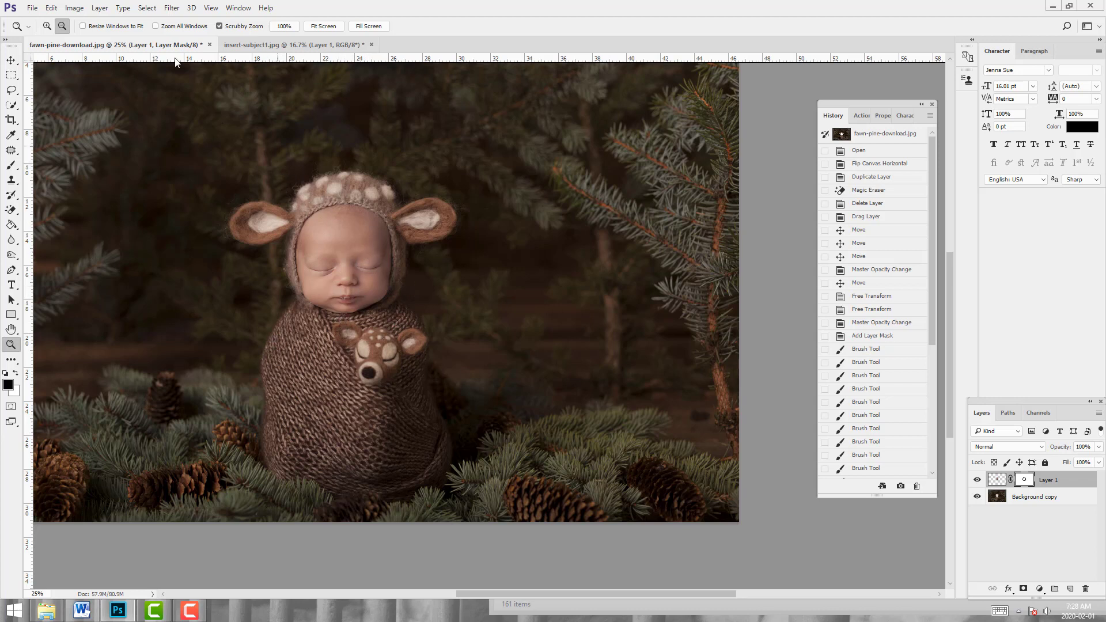
left_click(247, 44)
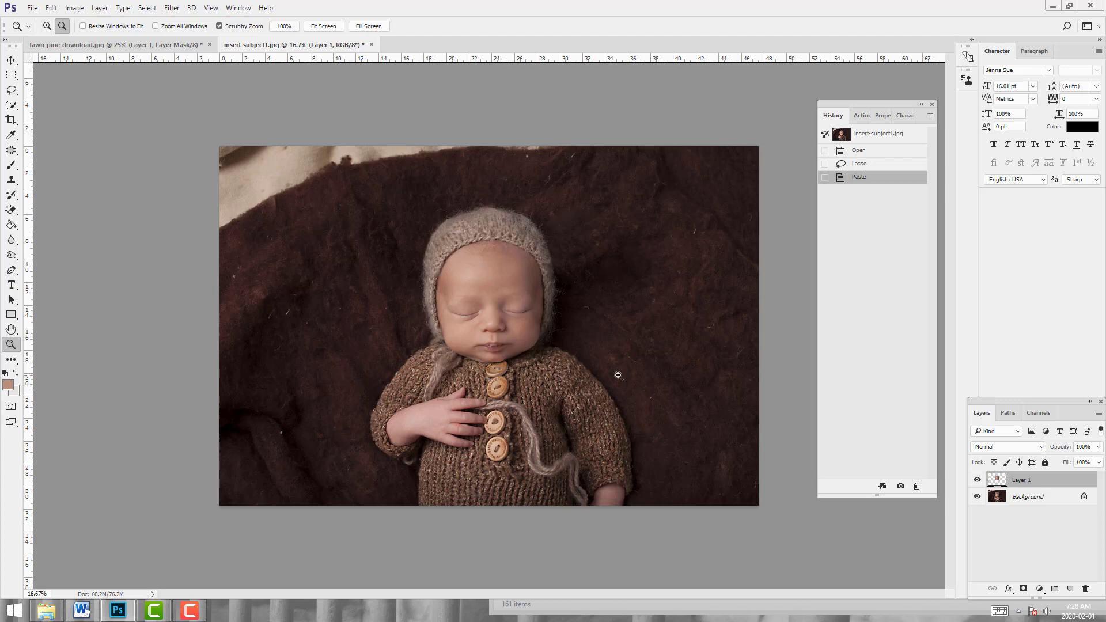
left_click(130, 46)
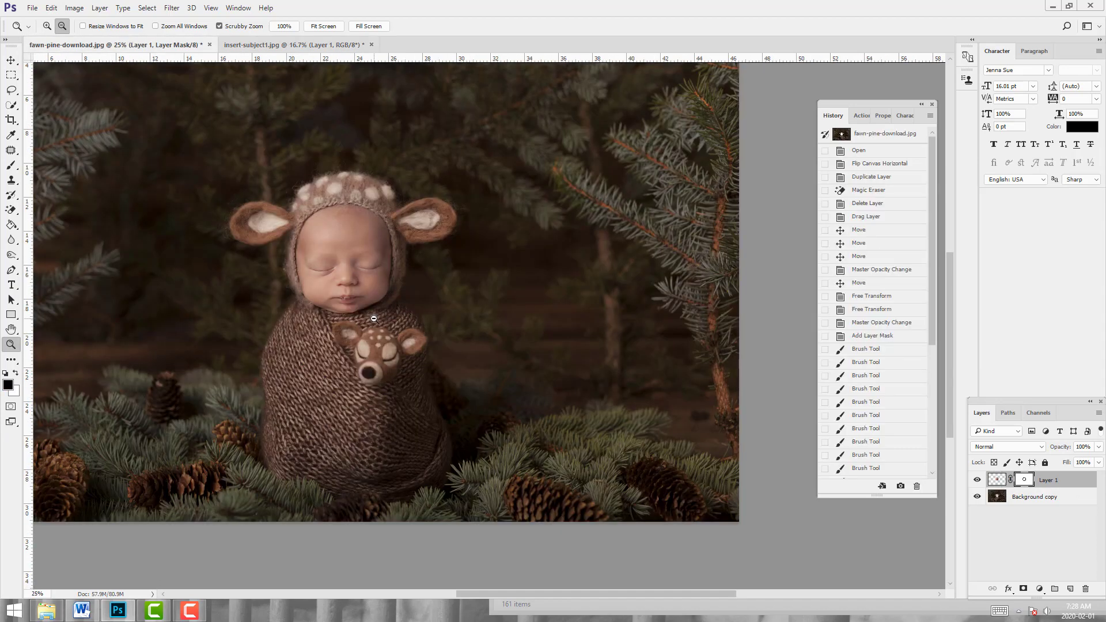
Warm the face on Layer 1 slightly with the Camera Raw Filter's Temperature and compare it before and after.
left_click_drag(319, 372, 299, 371)
left_click_drag(615, 338, 630, 338)
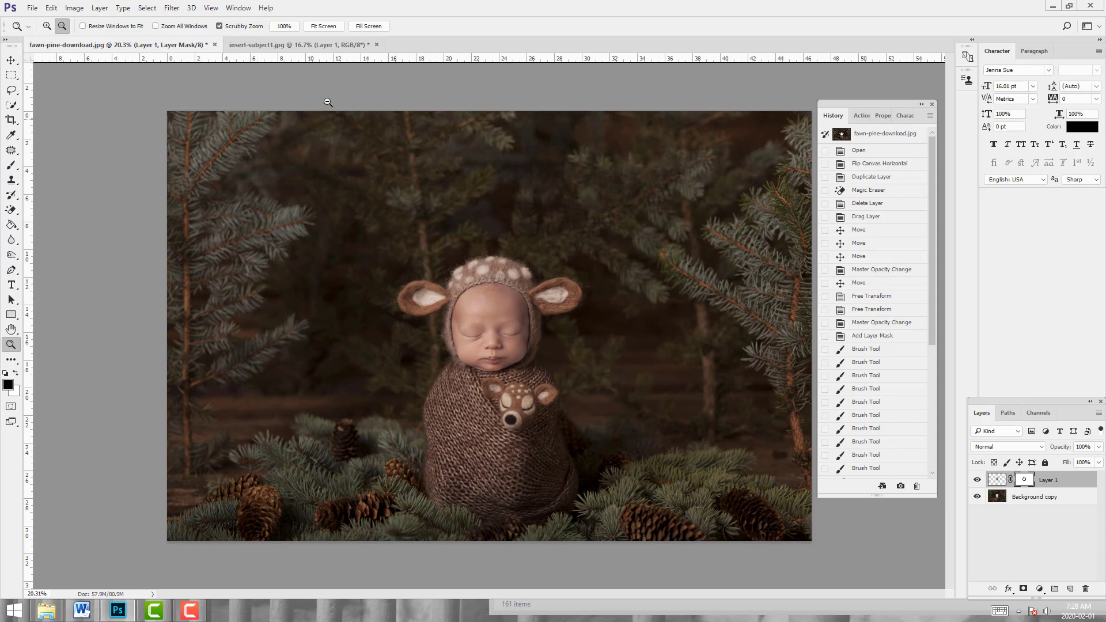
left_click(1003, 480)
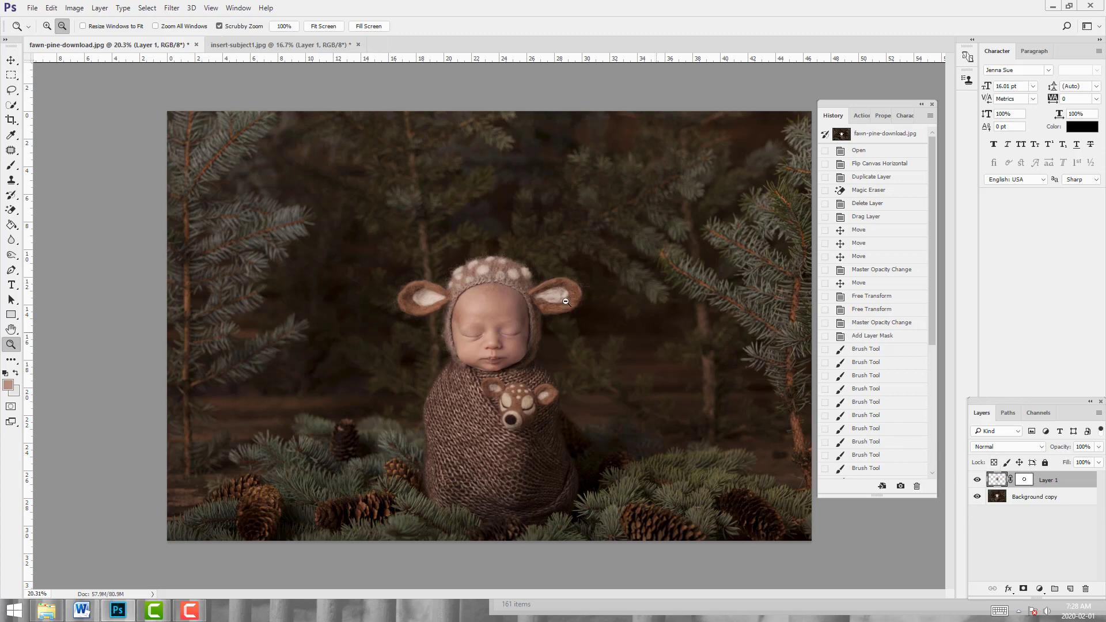
left_click(172, 7)
left_click(190, 71)
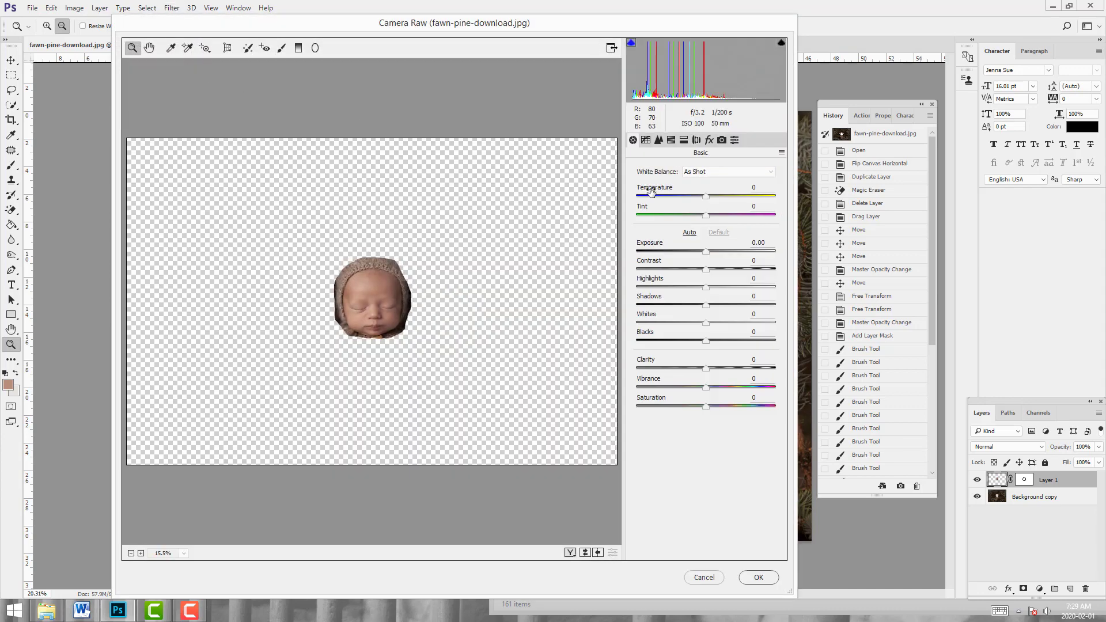
left_click_drag(707, 195, 707, 194)
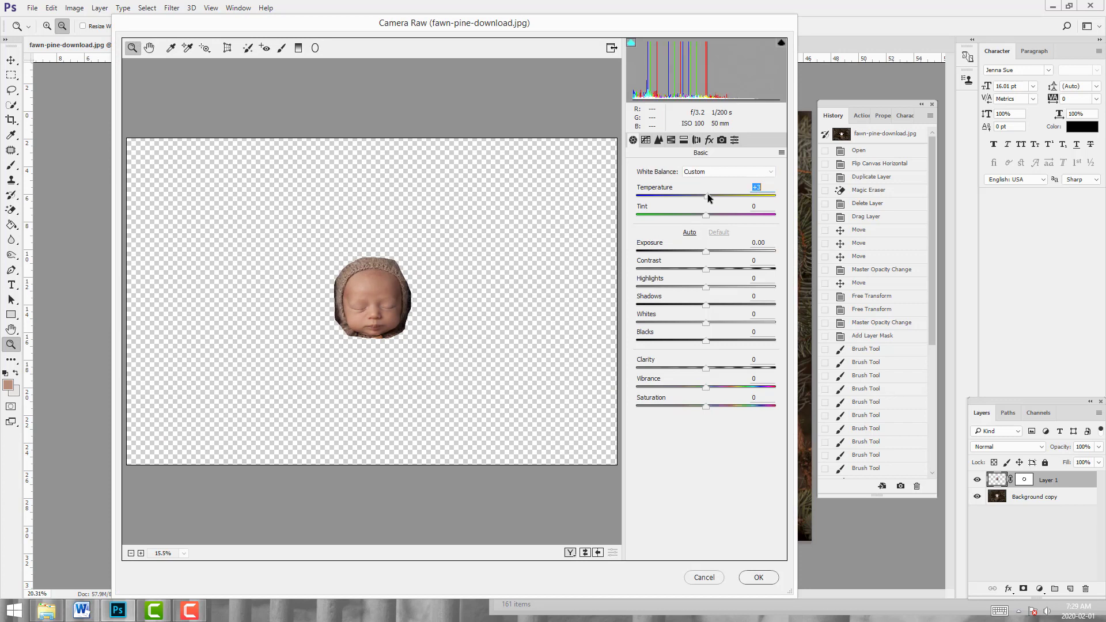
left_click(759, 578)
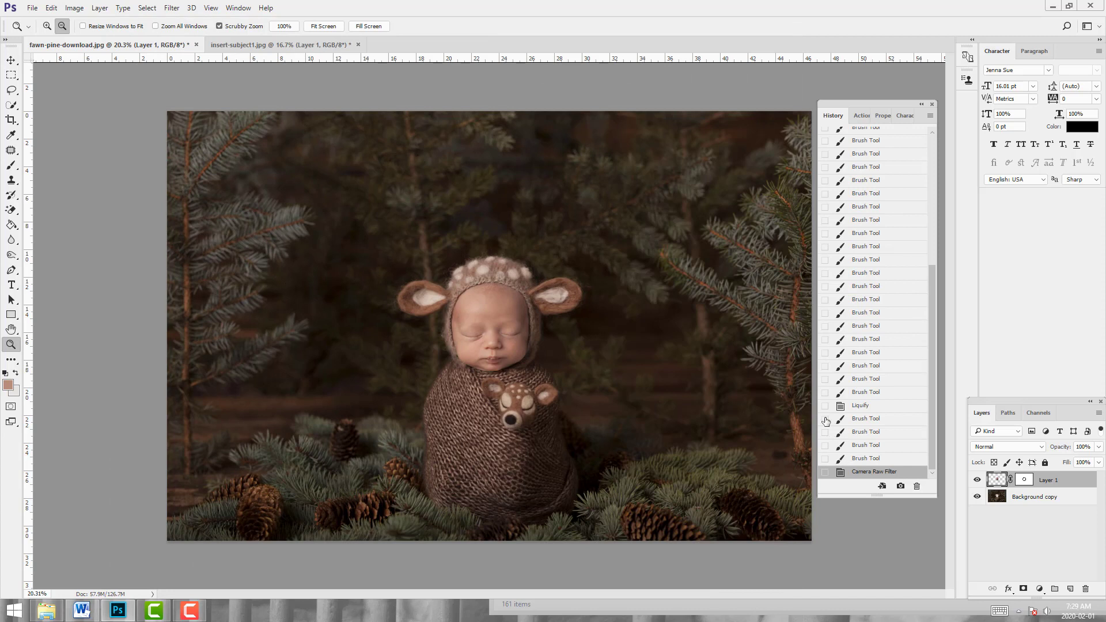
left_click(876, 460)
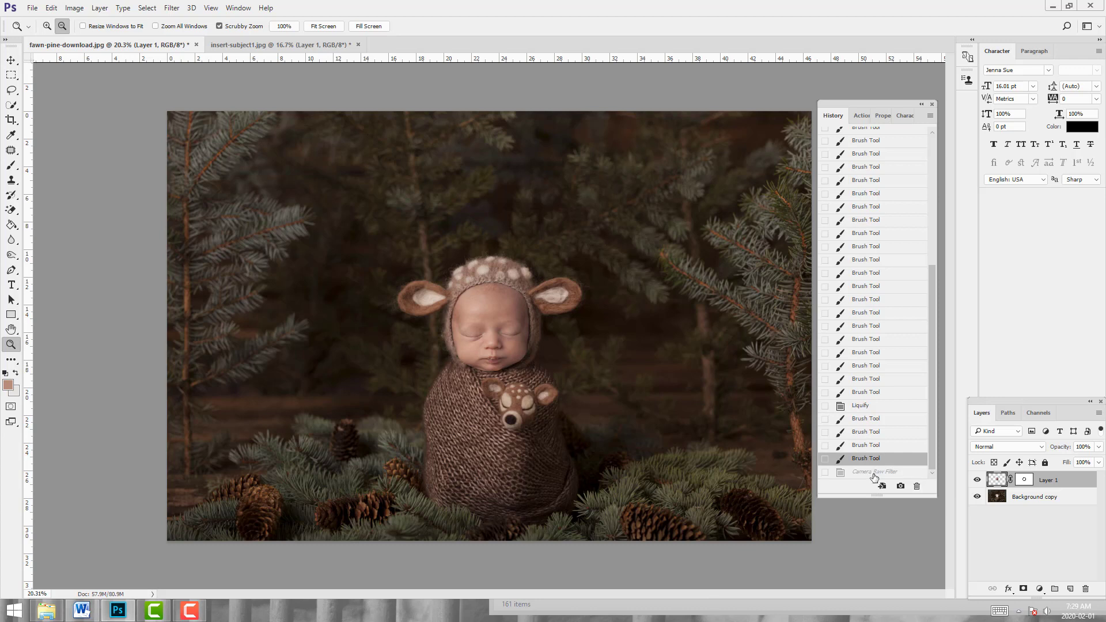
left_click(874, 476)
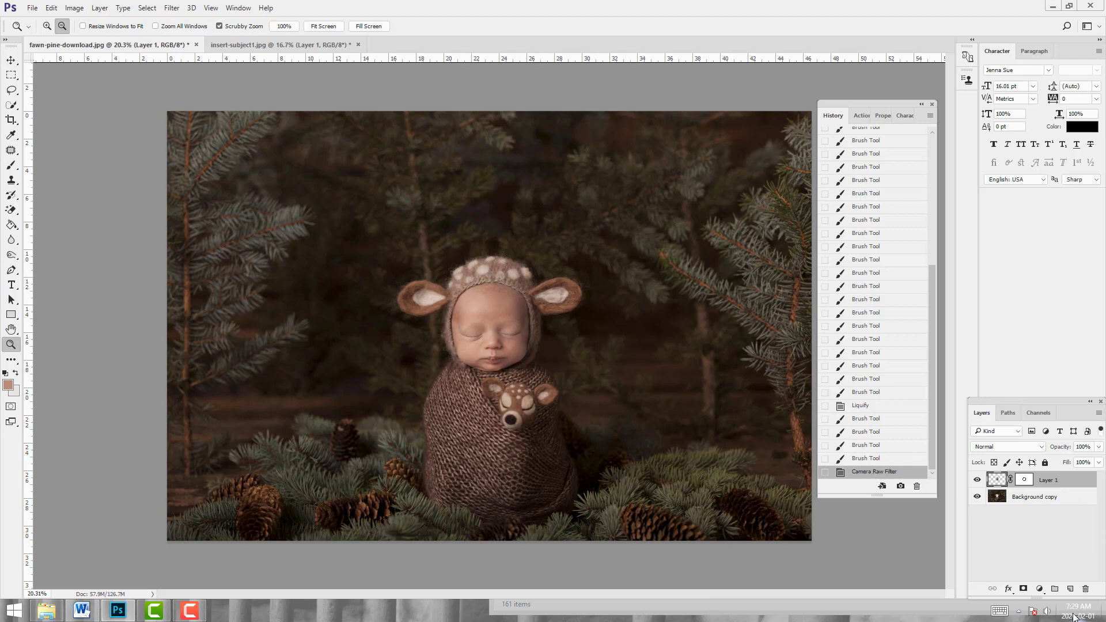
Add a Curves adjustment layer clipped to Layer 1 and pull its RGB curve down slightly in the shadows to darken the face.
left_click(1040, 589)
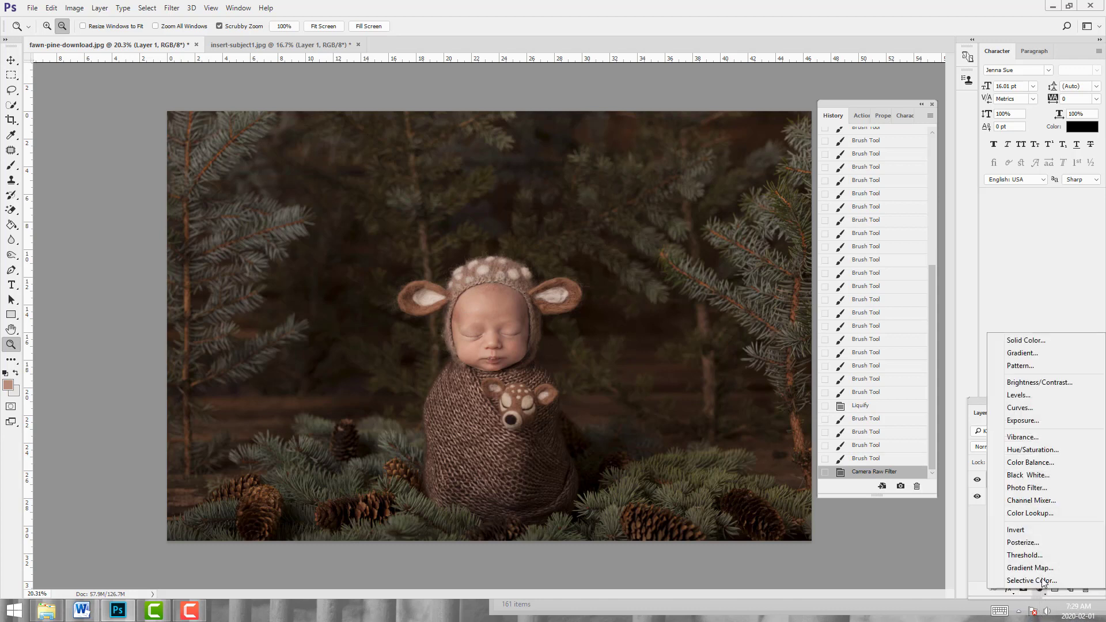
left_click(1044, 411)
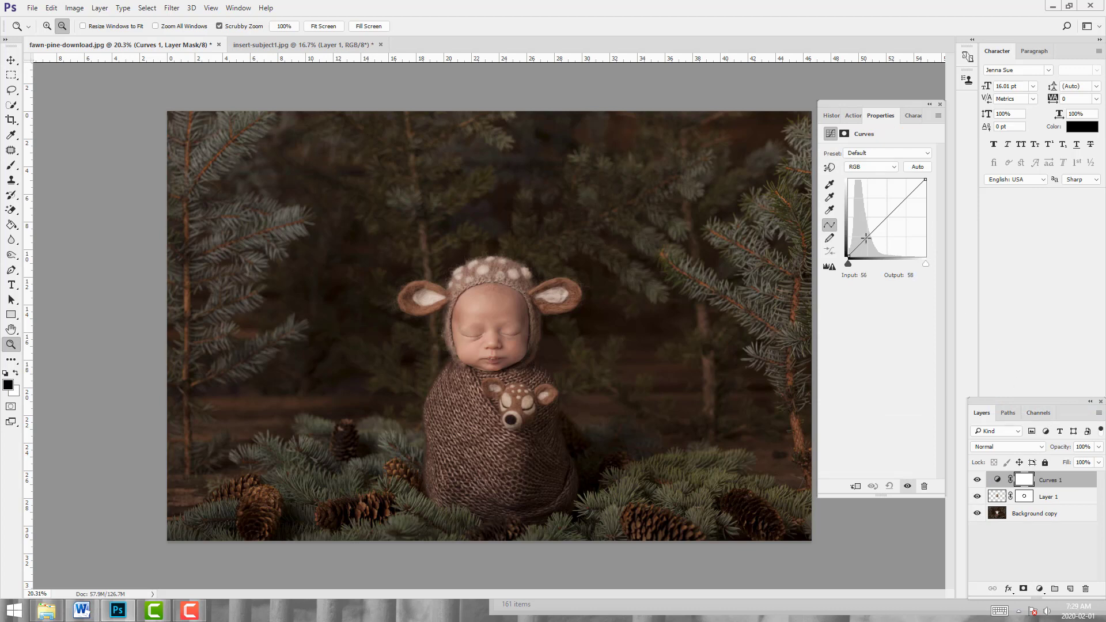
left_click(866, 238)
right_click(1071, 486)
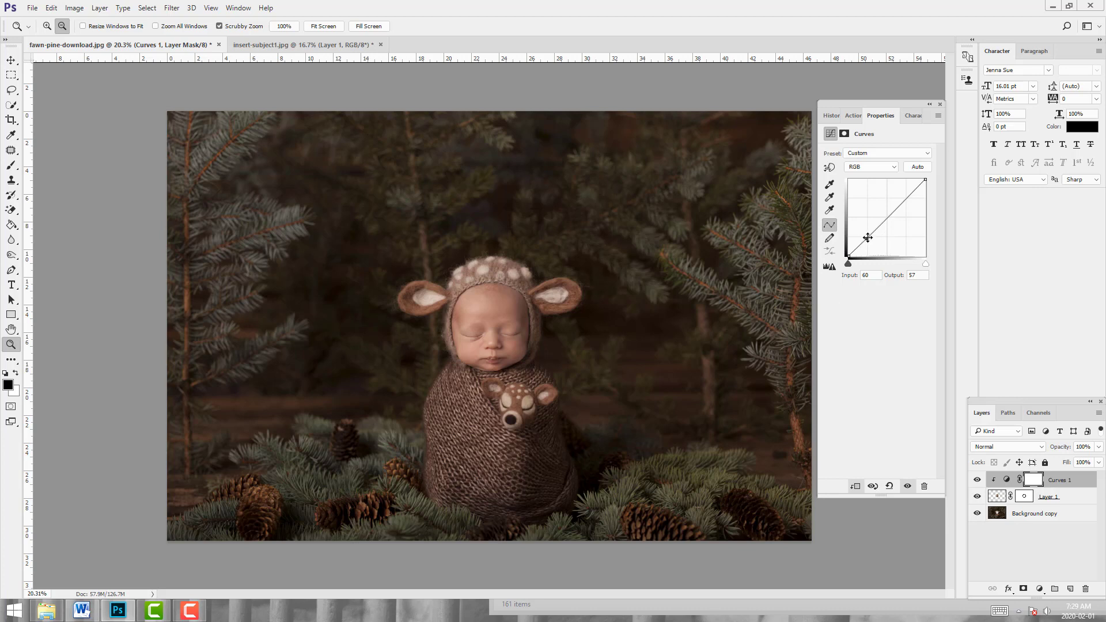
left_click_drag(867, 240, 868, 241)
left_click(907, 198)
left_click(832, 115)
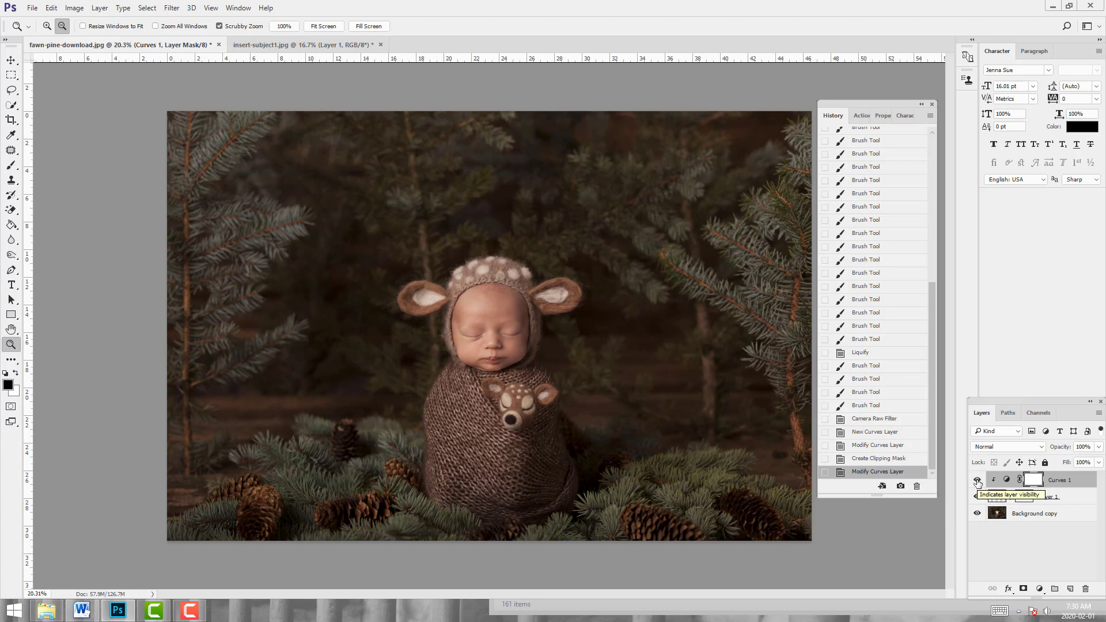
Compare the face with and without the Curves 1 adjustment, and against the original baby photo in insert-subject1.jpg.
left_click(978, 480)
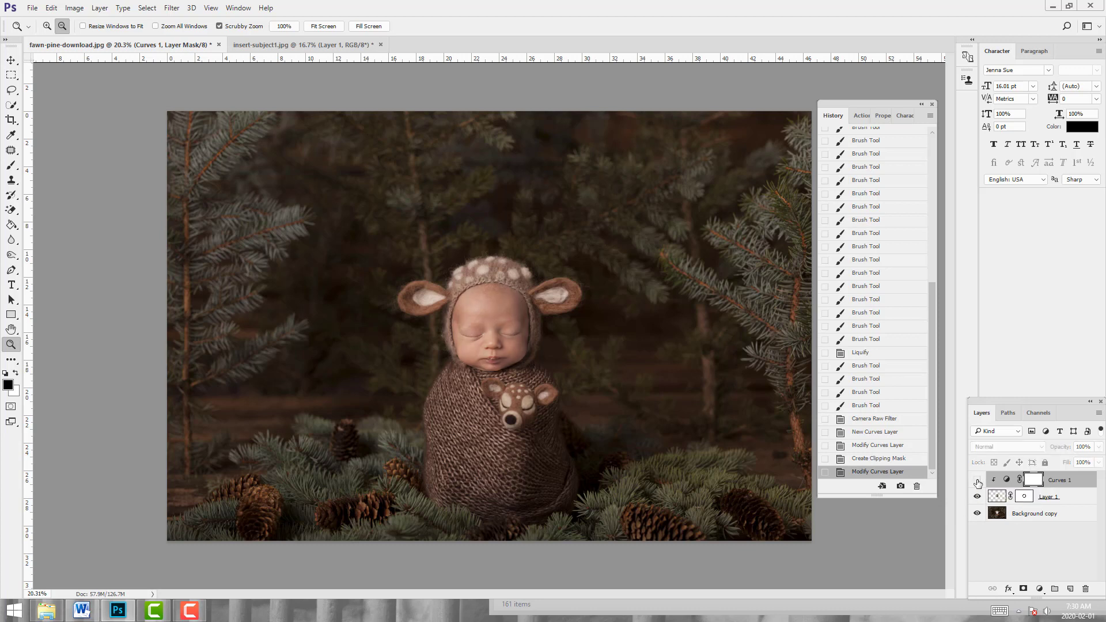
left_click(978, 480)
left_click(978, 480)
left_click(977, 481)
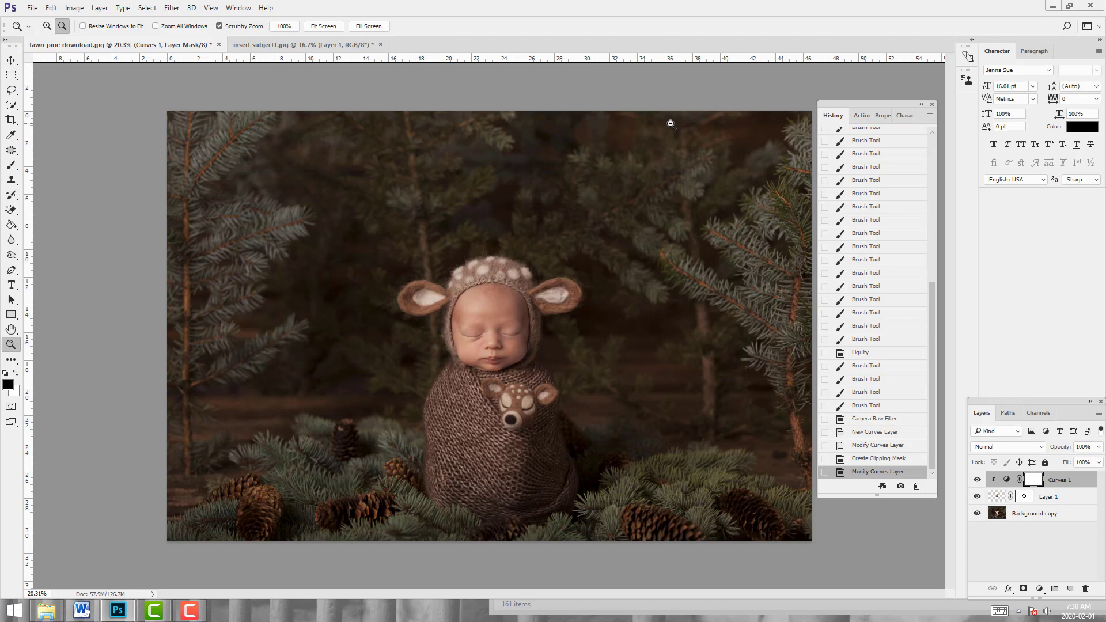
left_click(295, 44)
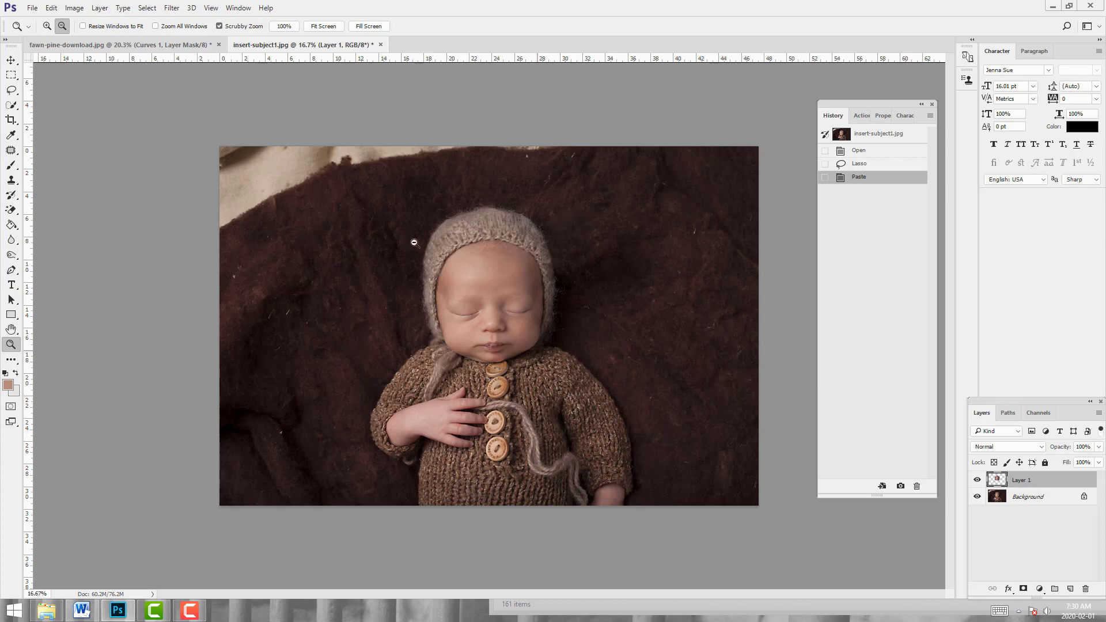
left_click(121, 44)
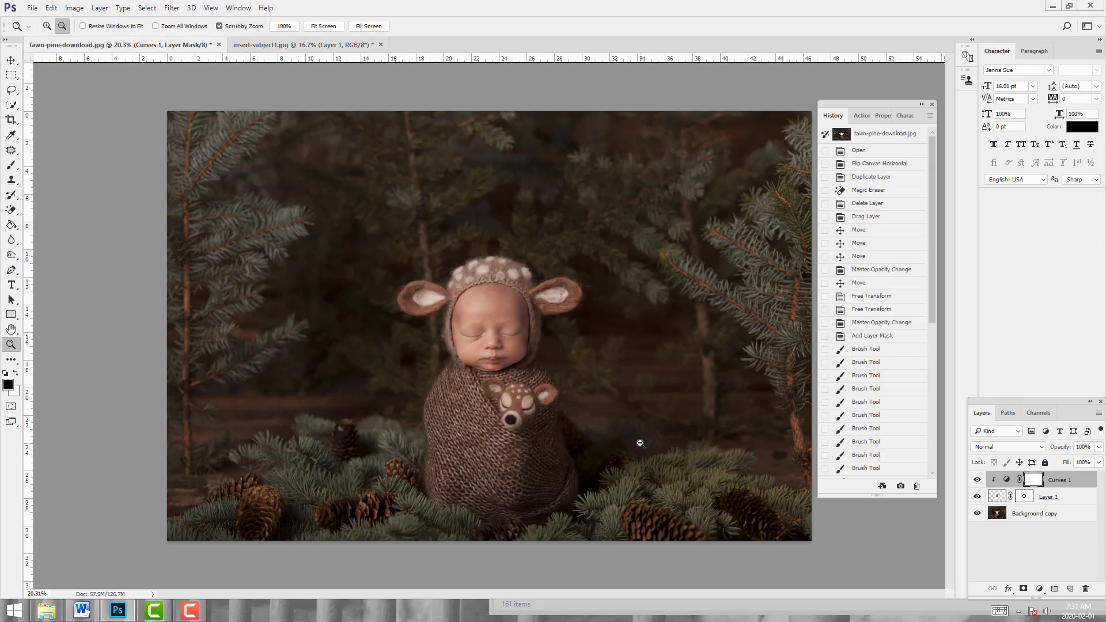